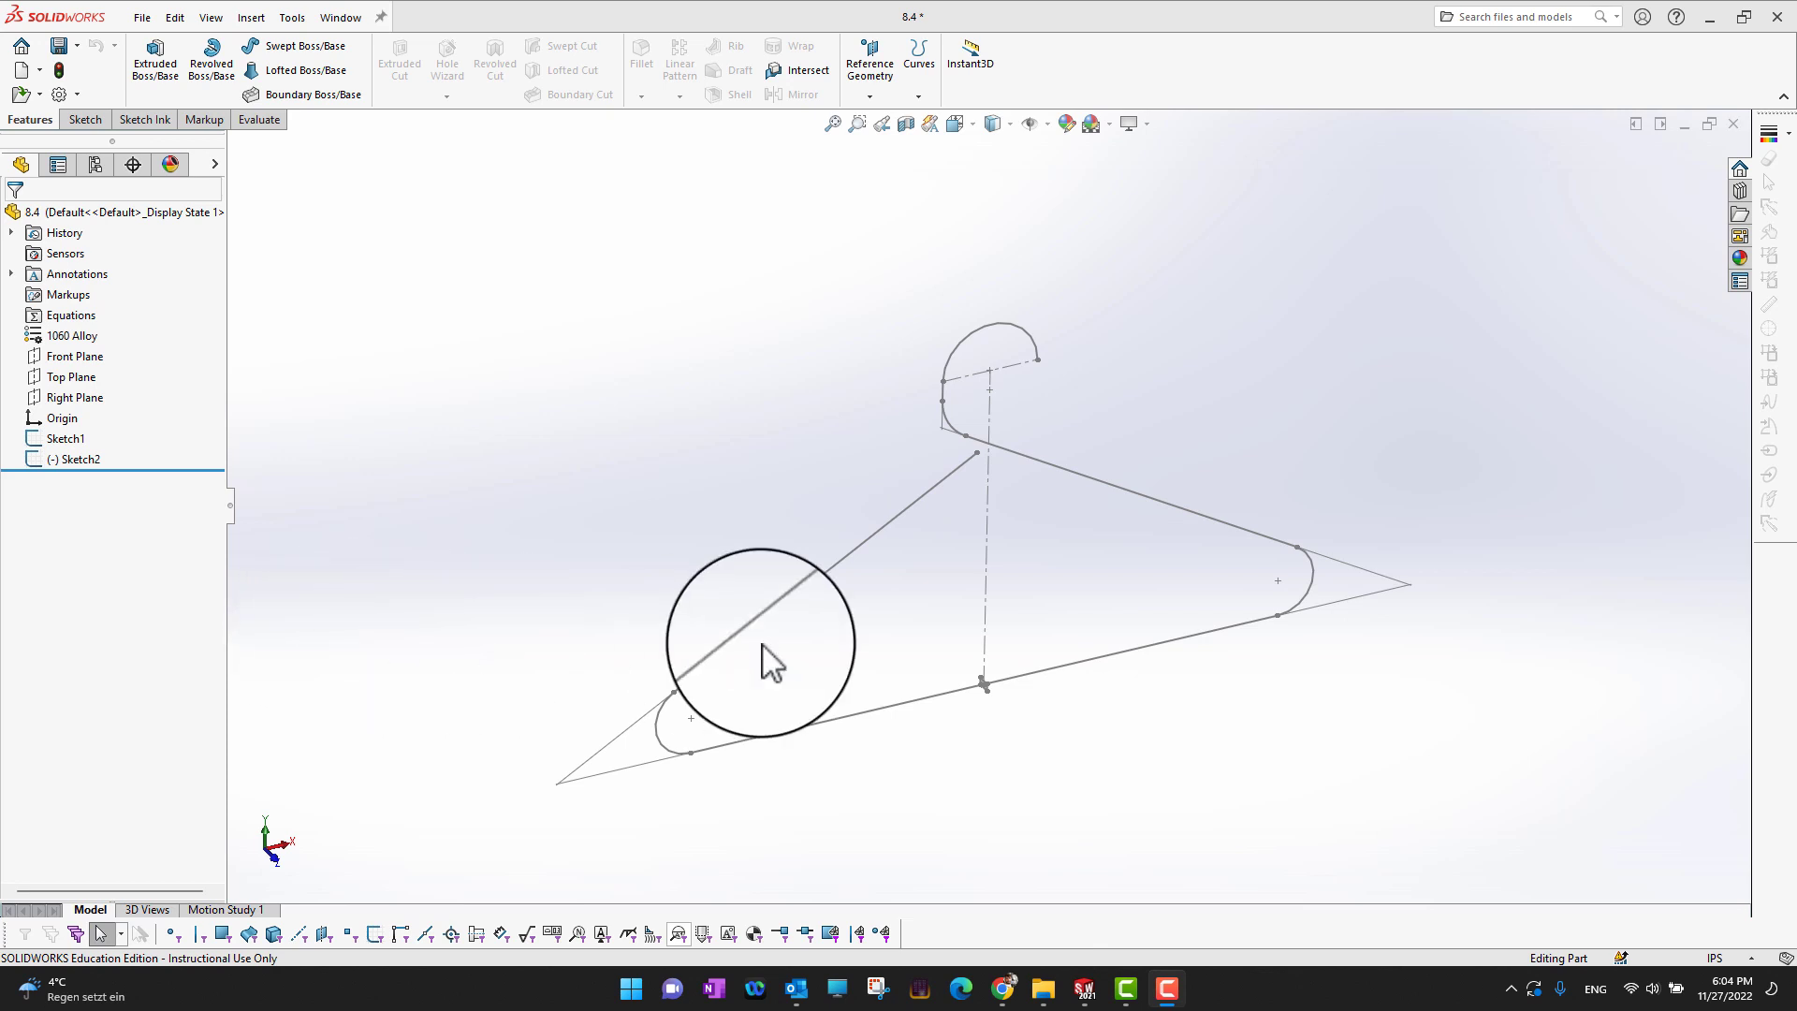
Examine the small profile in Sketch2 up close and the hanger-shaped path in Sketch1
{"action": "left_click", "coordinate": [90, 459]}
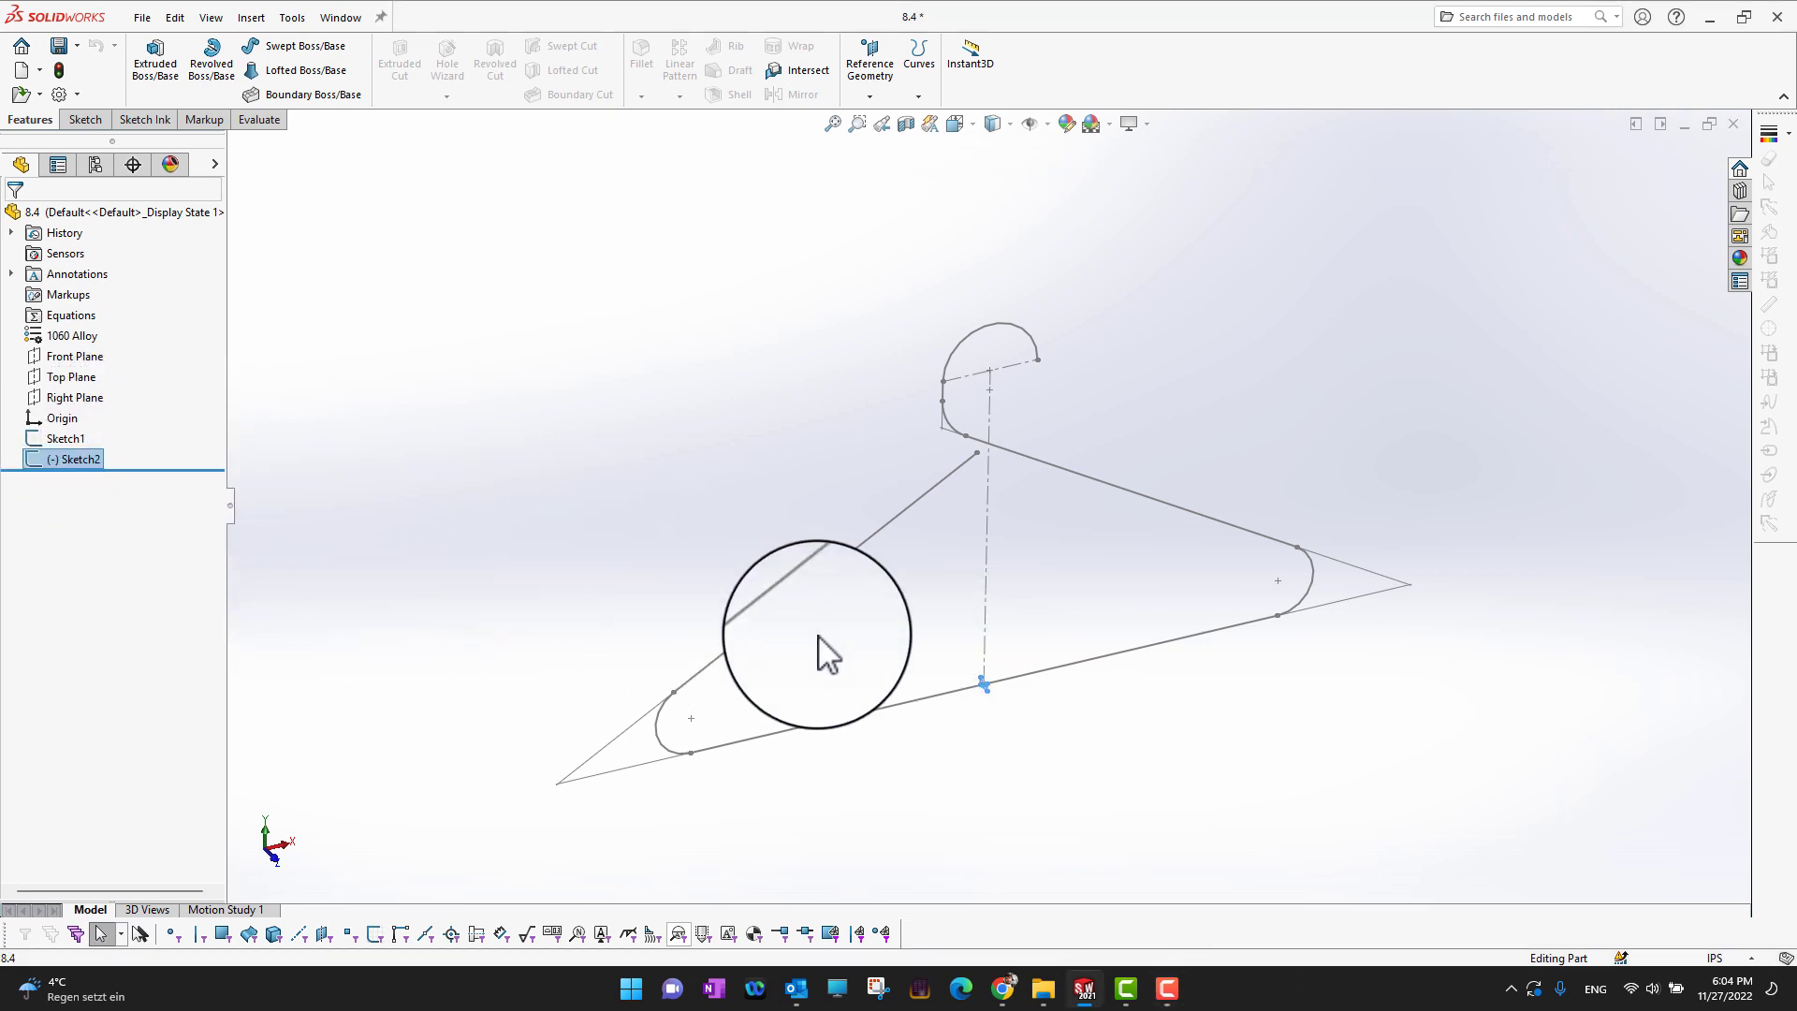
{"action": "scroll", "coordinate": [981, 664], "scroll_direction": "up", "scroll_amount": 2}
{"action": "scroll", "coordinate": [981, 664], "scroll_direction": "up", "scroll_amount": 3}
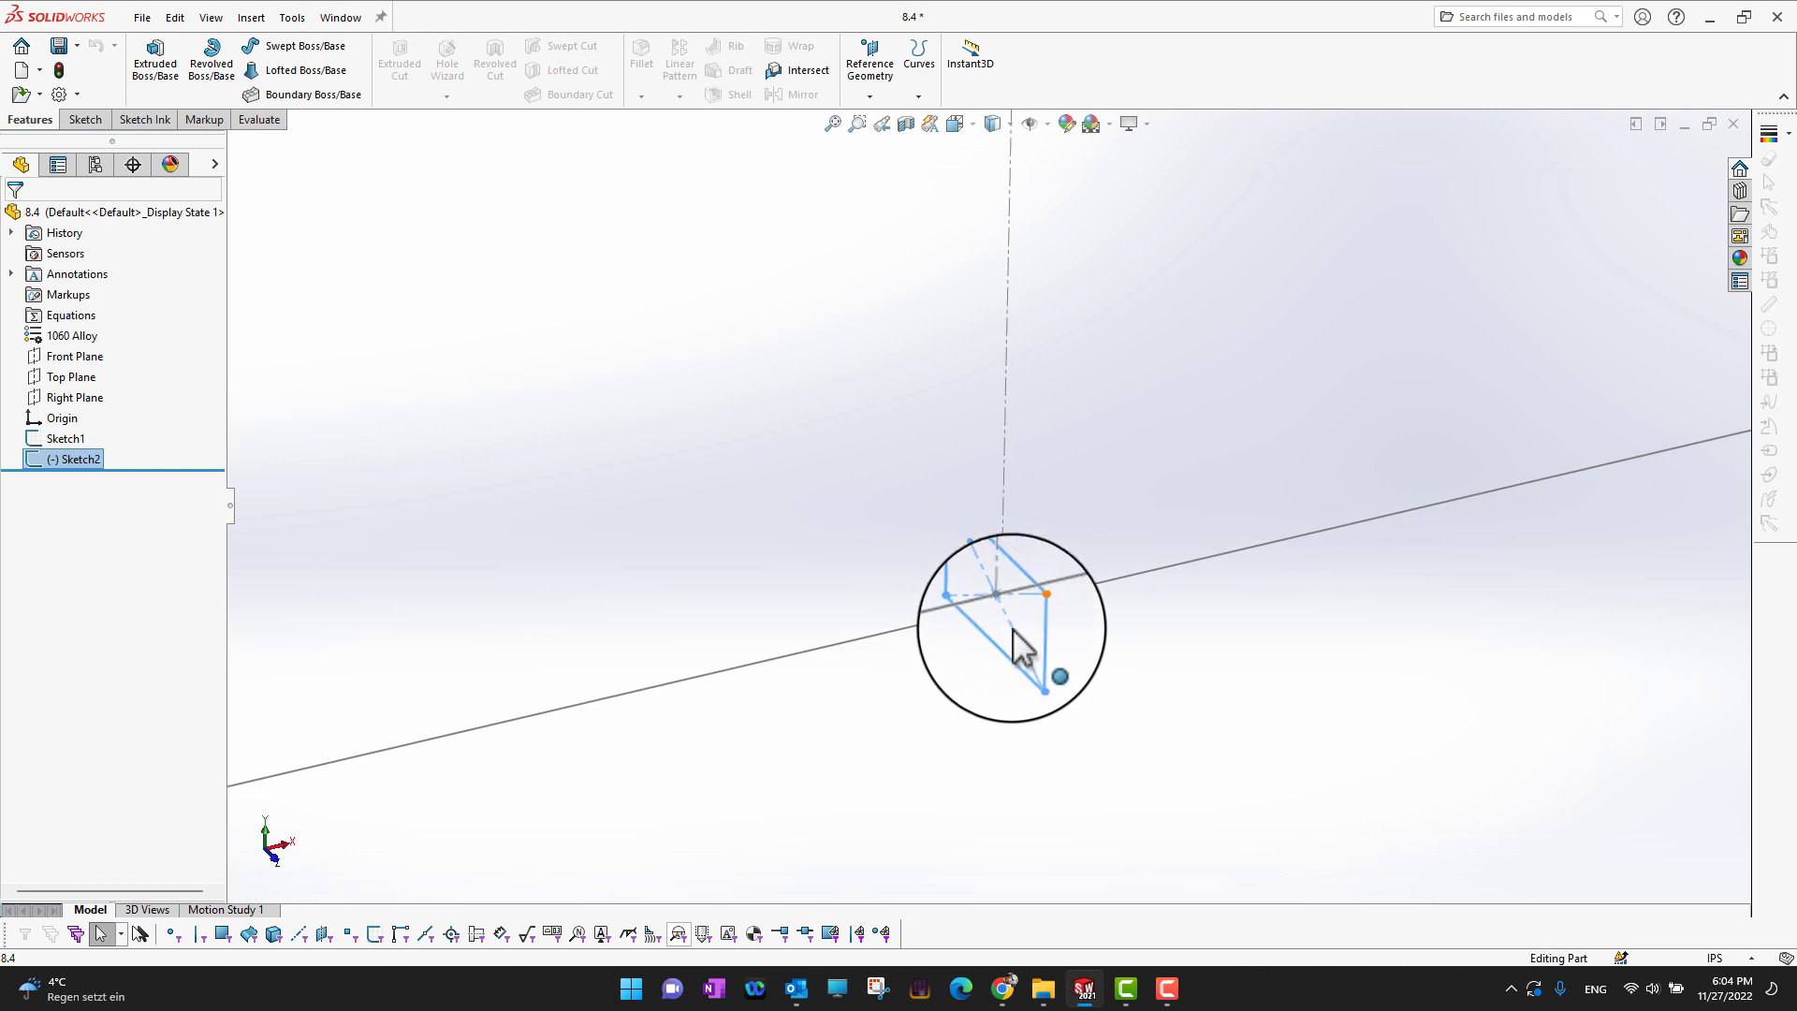
{"action": "scroll", "coordinate": [1019, 644], "scroll_direction": "down", "scroll_amount": 4}
{"action": "scroll", "coordinate": [1015, 522], "scroll_direction": "down", "scroll_amount": 3}
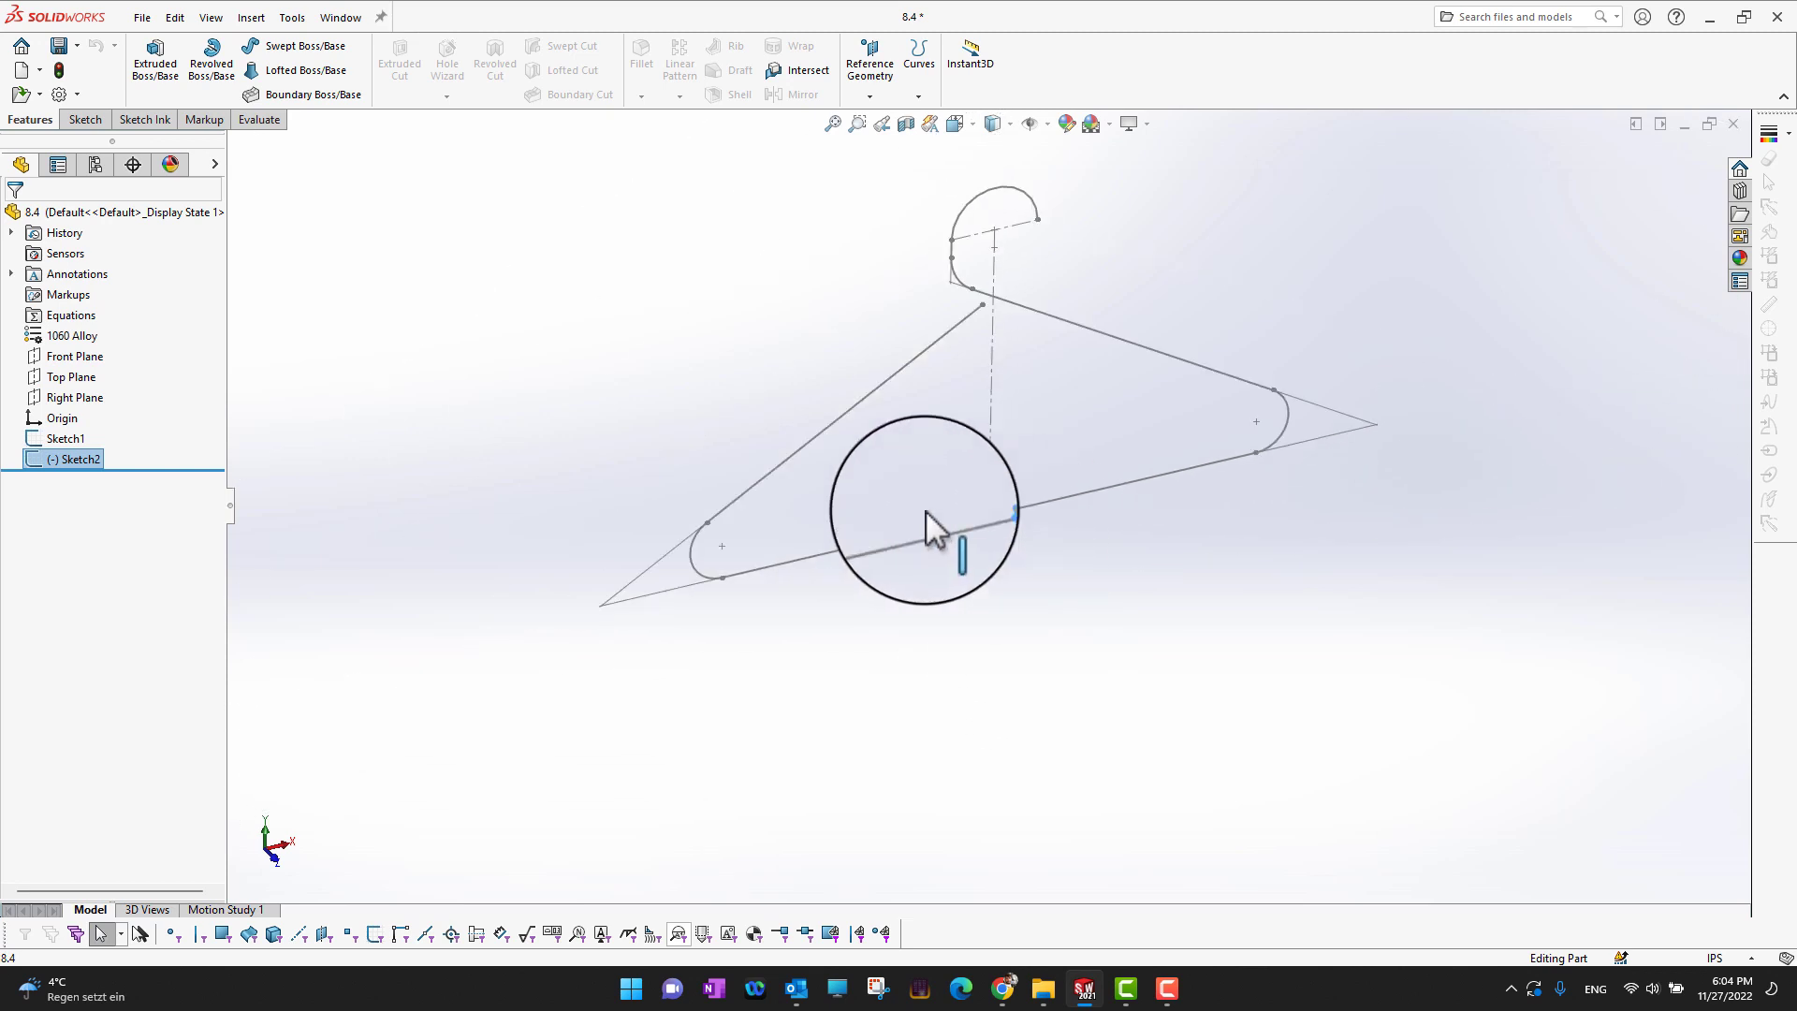
{"action": "left_click", "coordinate": [70, 438]}
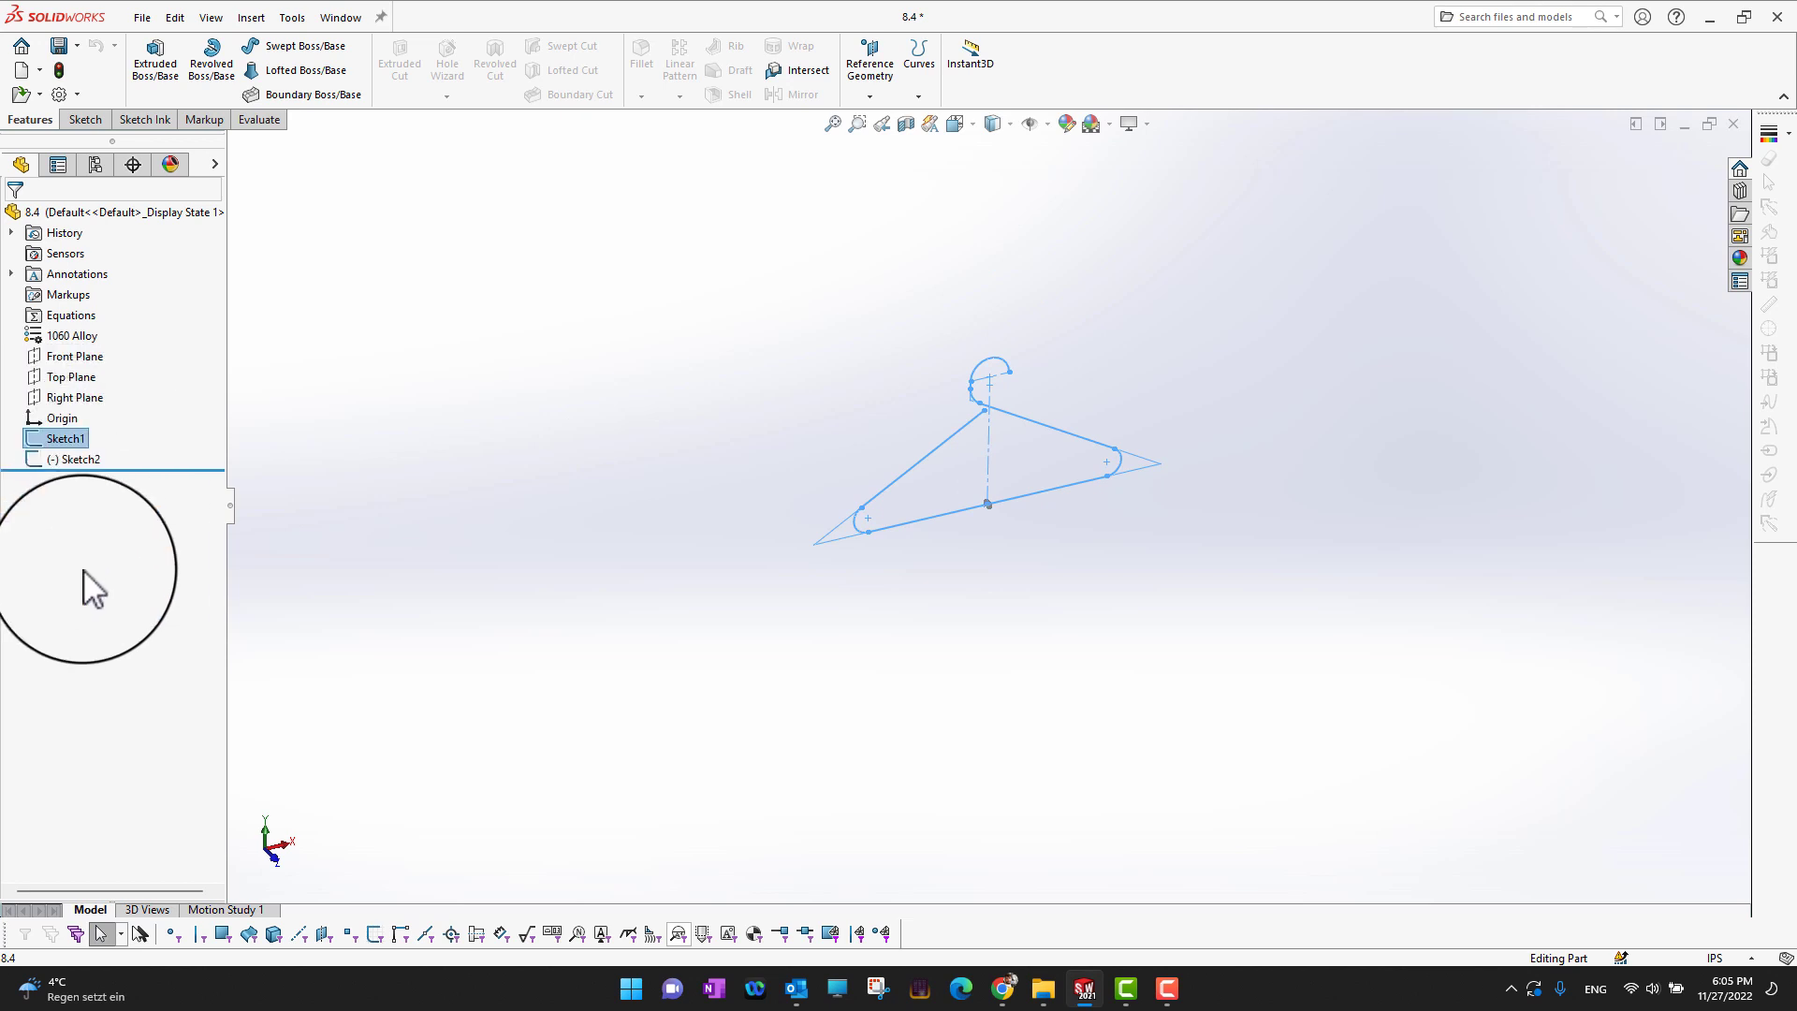
{"action": "left_click", "coordinate": [309, 591]}
{"action": "key", "text": "f"}
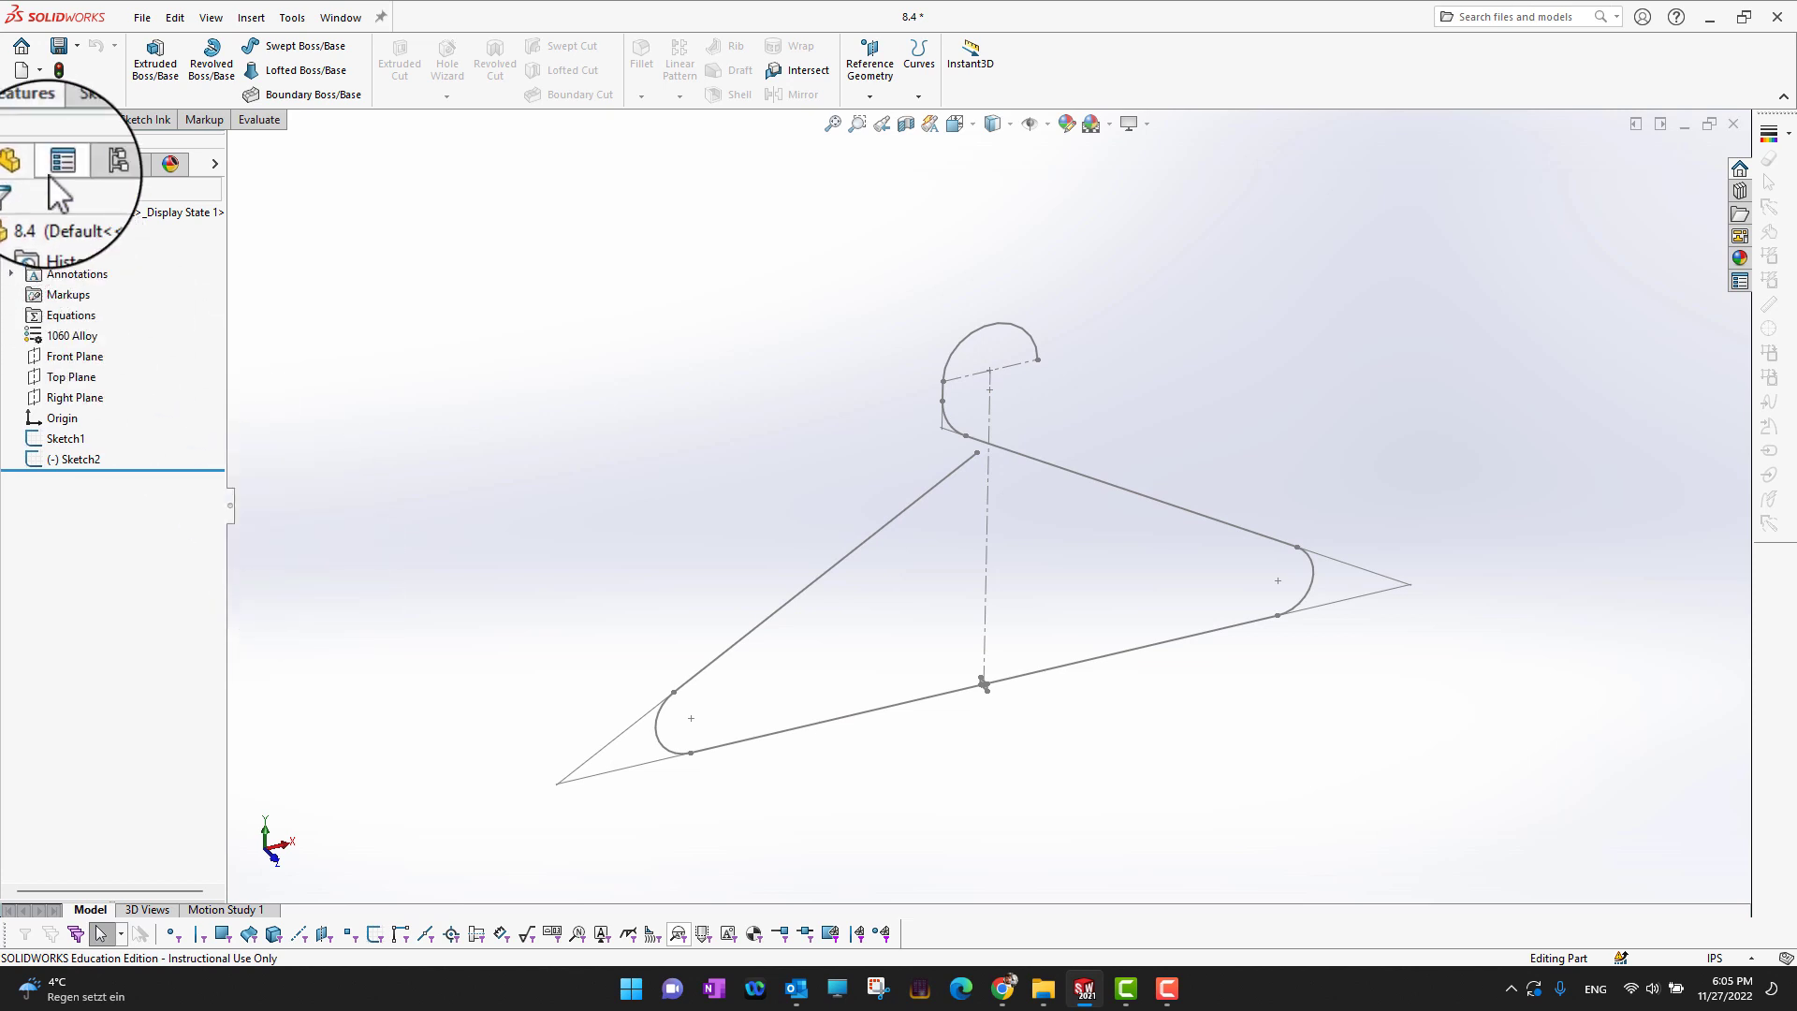
Set up a Swept Boss/Base with Sketch2 as the sketch profile and Sketch1 as the path, running bidirectionally
{"action": "left_click", "coordinate": [296, 58]}
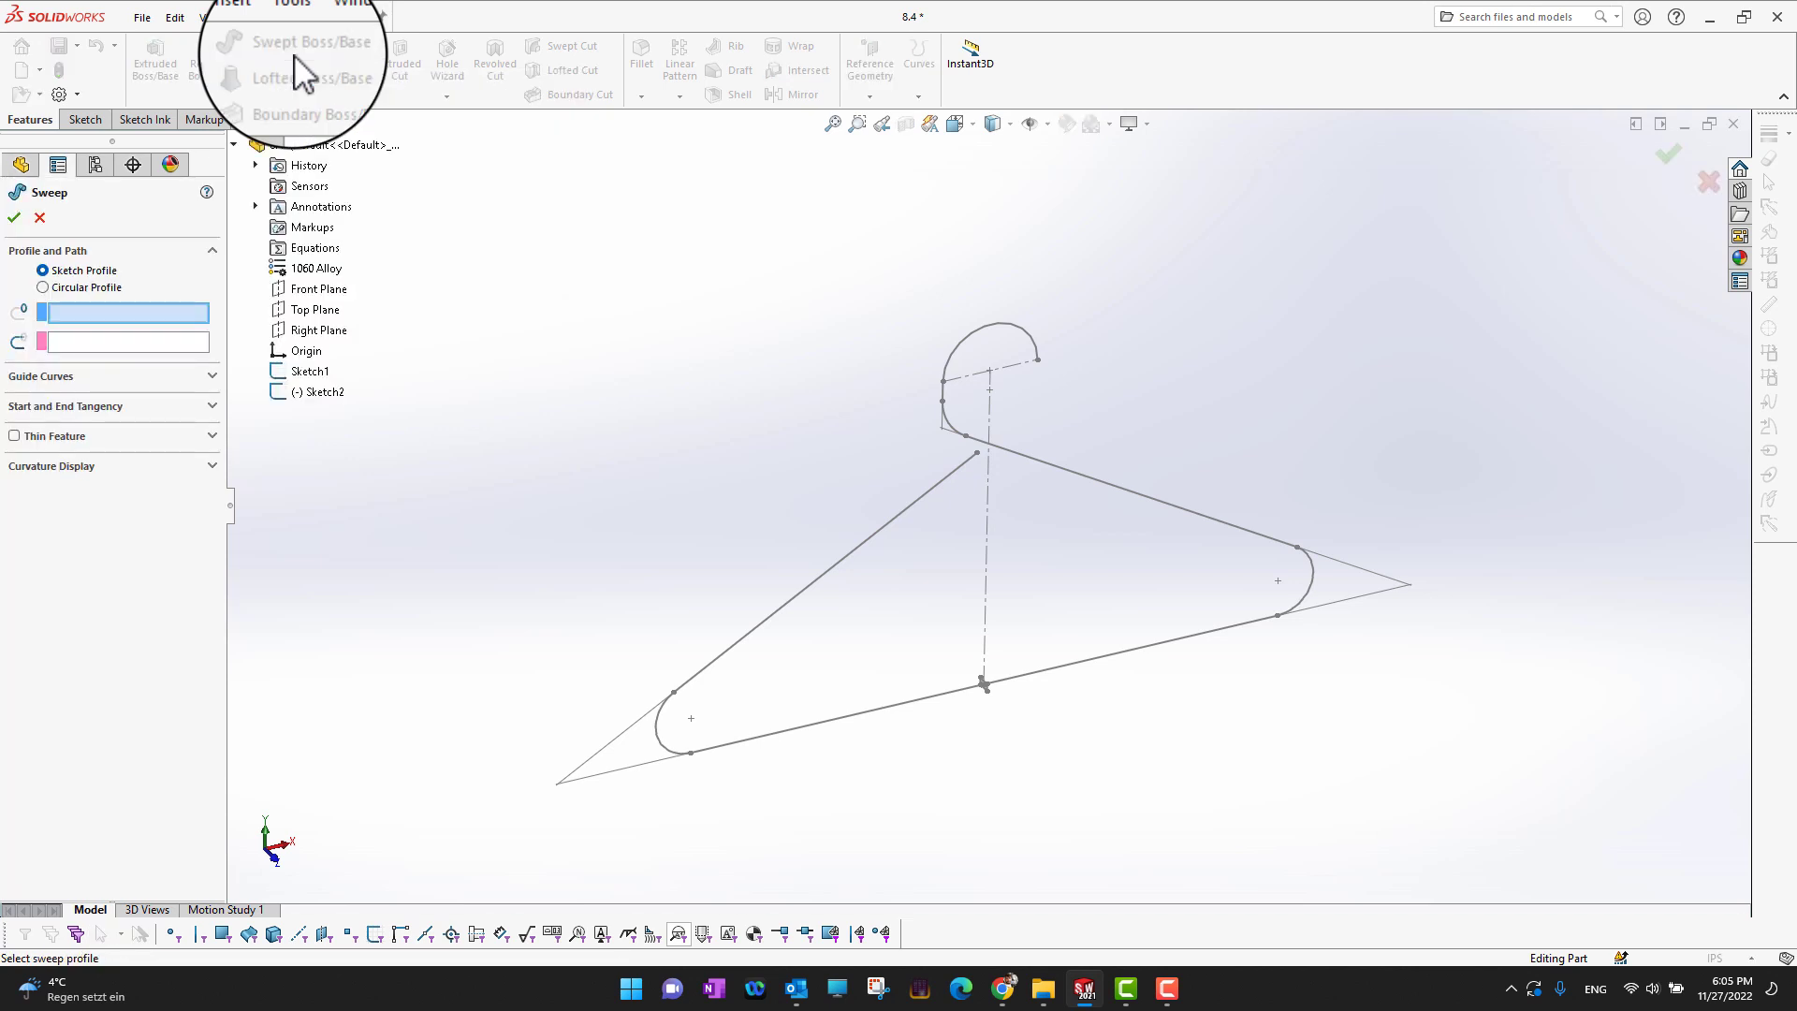
{"action": "left_click", "coordinate": [76, 285]}
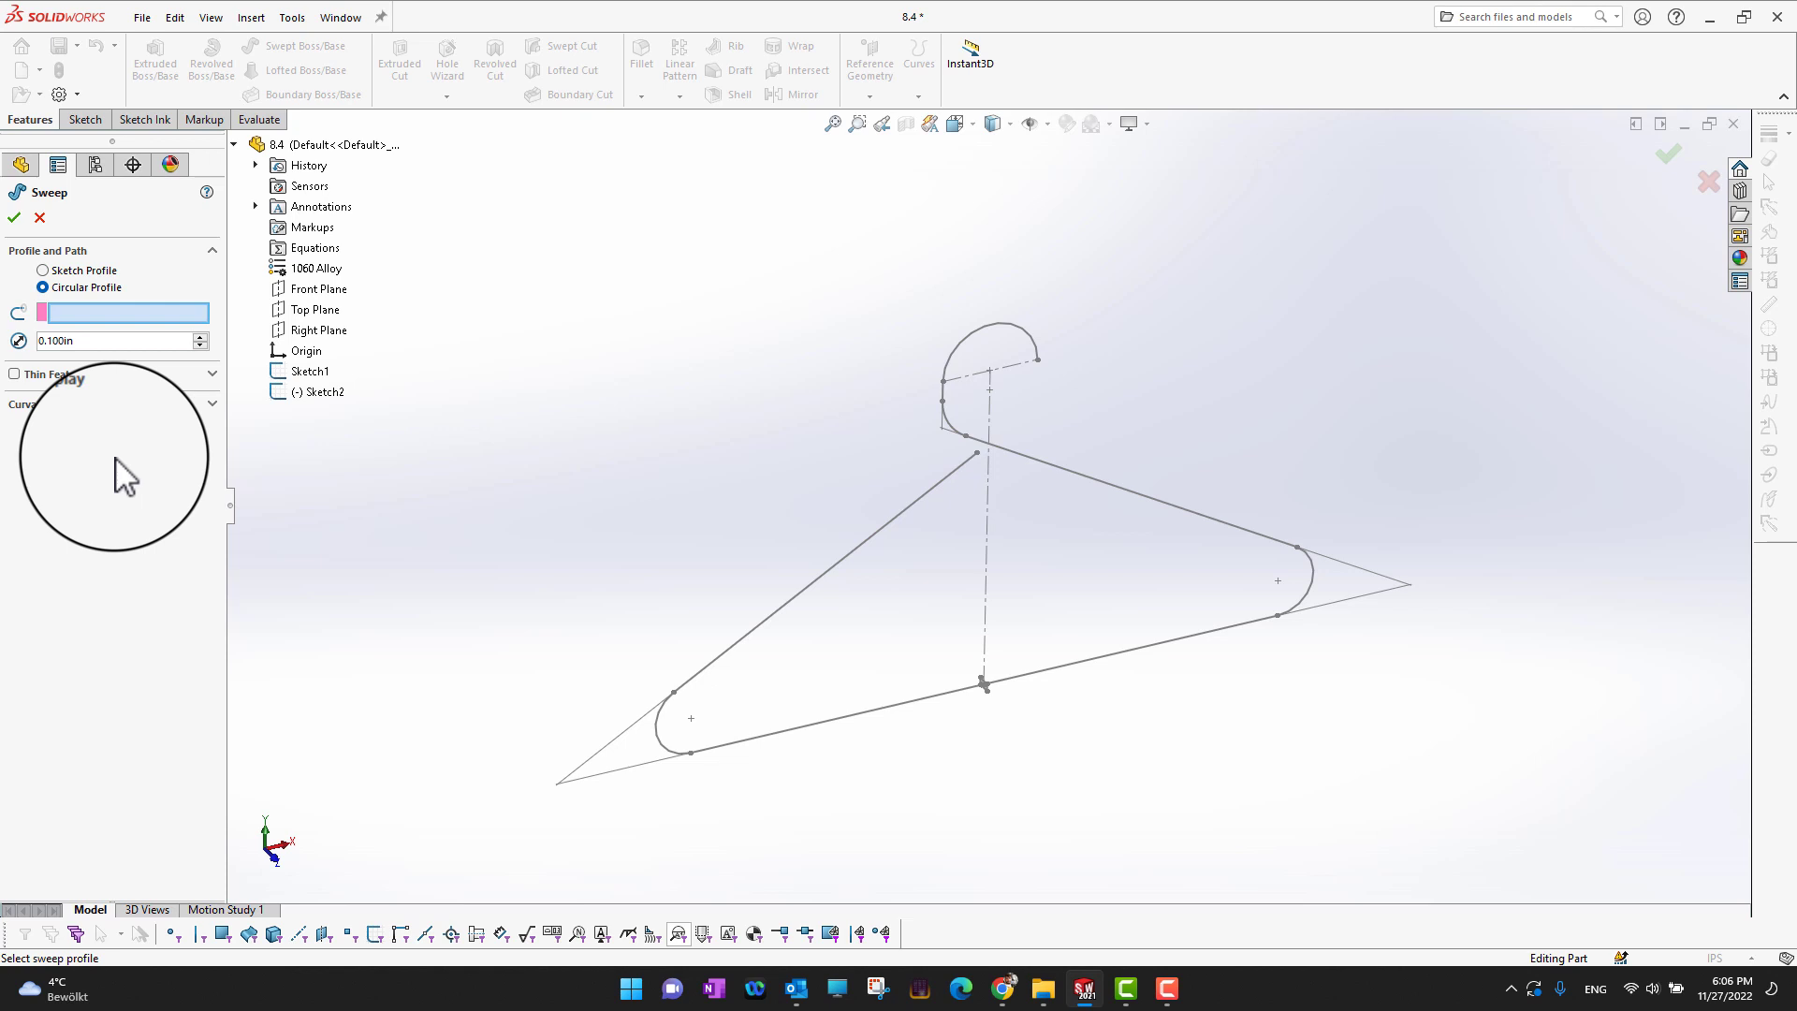
{"action": "left_click", "coordinate": [67, 269]}
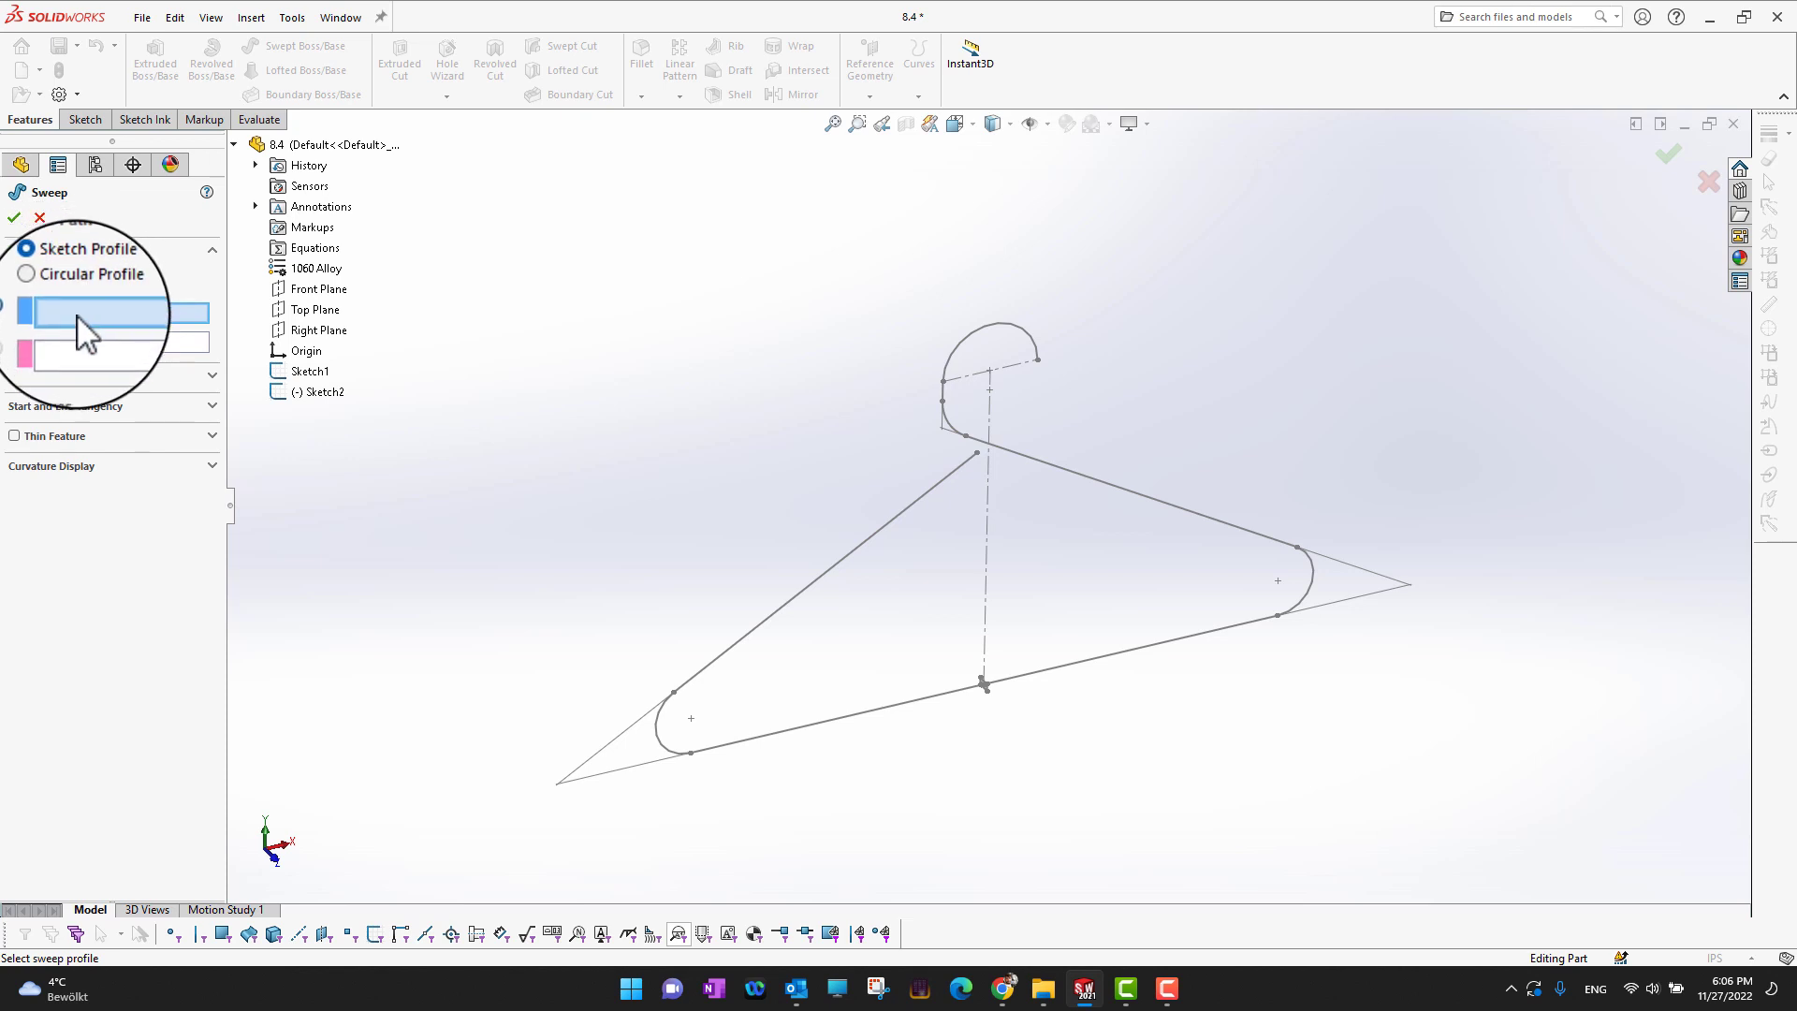
{"action": "left_click", "coordinate": [320, 392]}
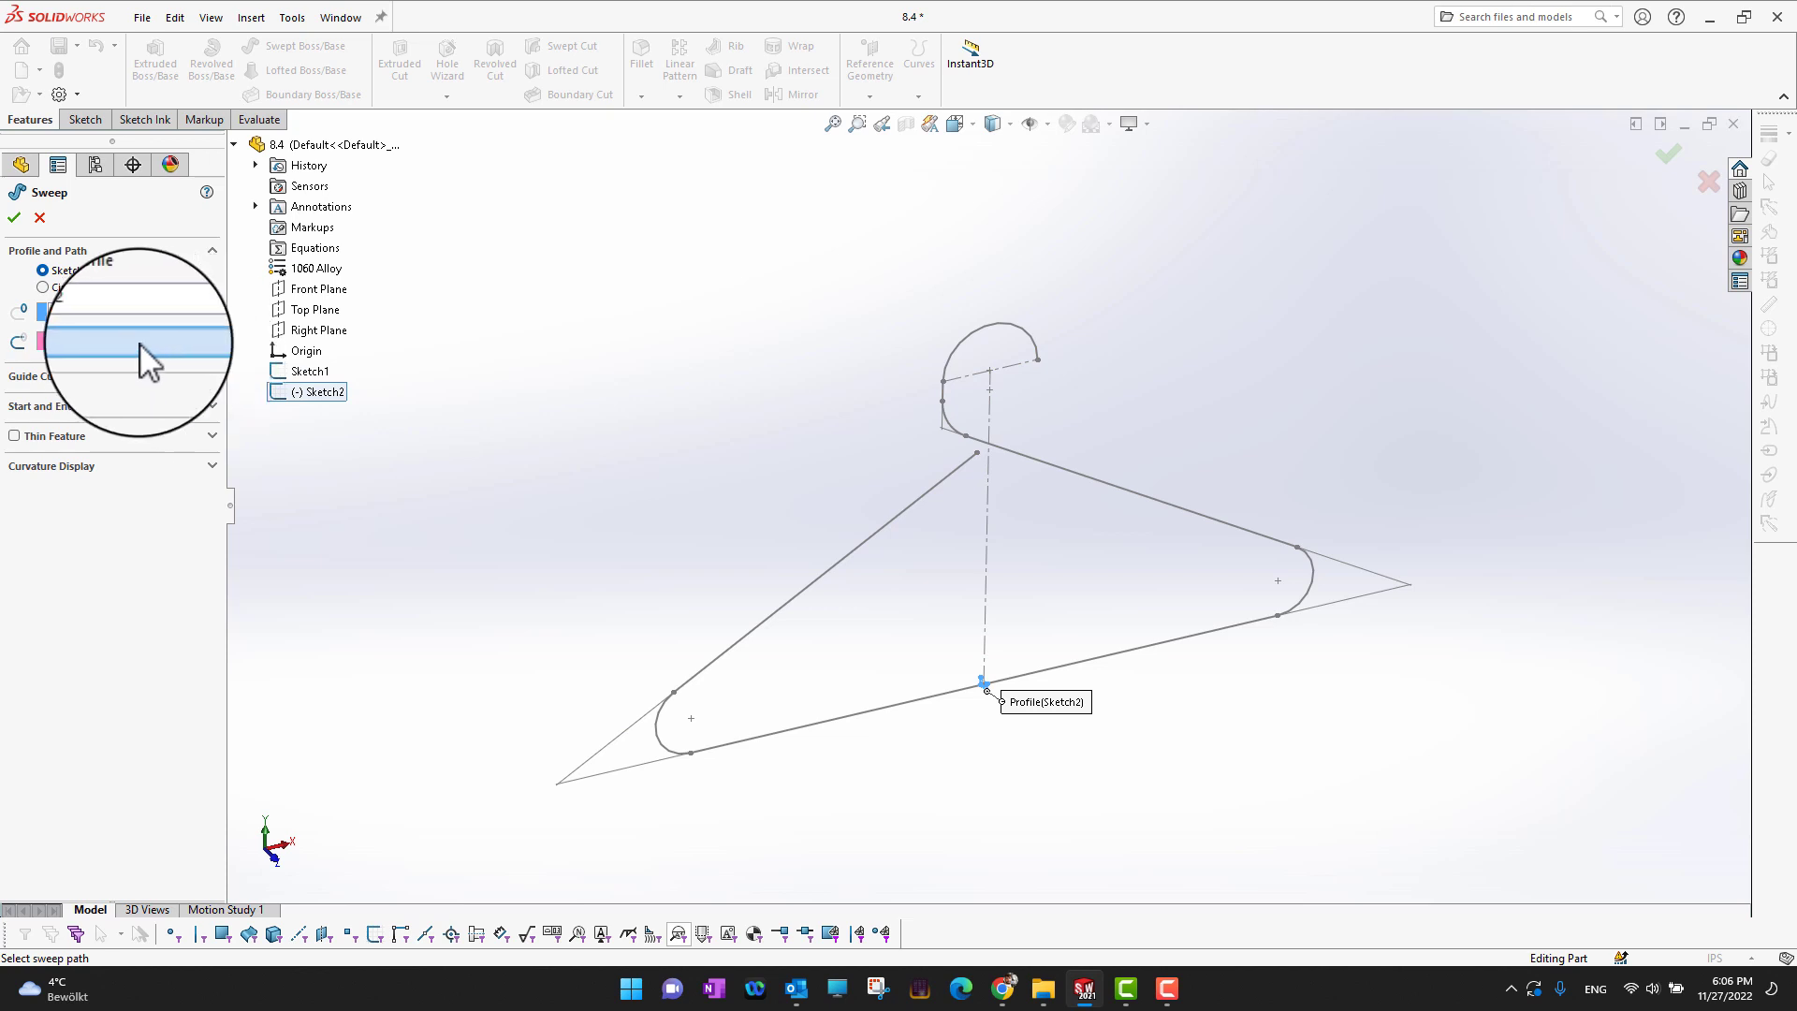
{"action": "left_click", "coordinate": [301, 372]}
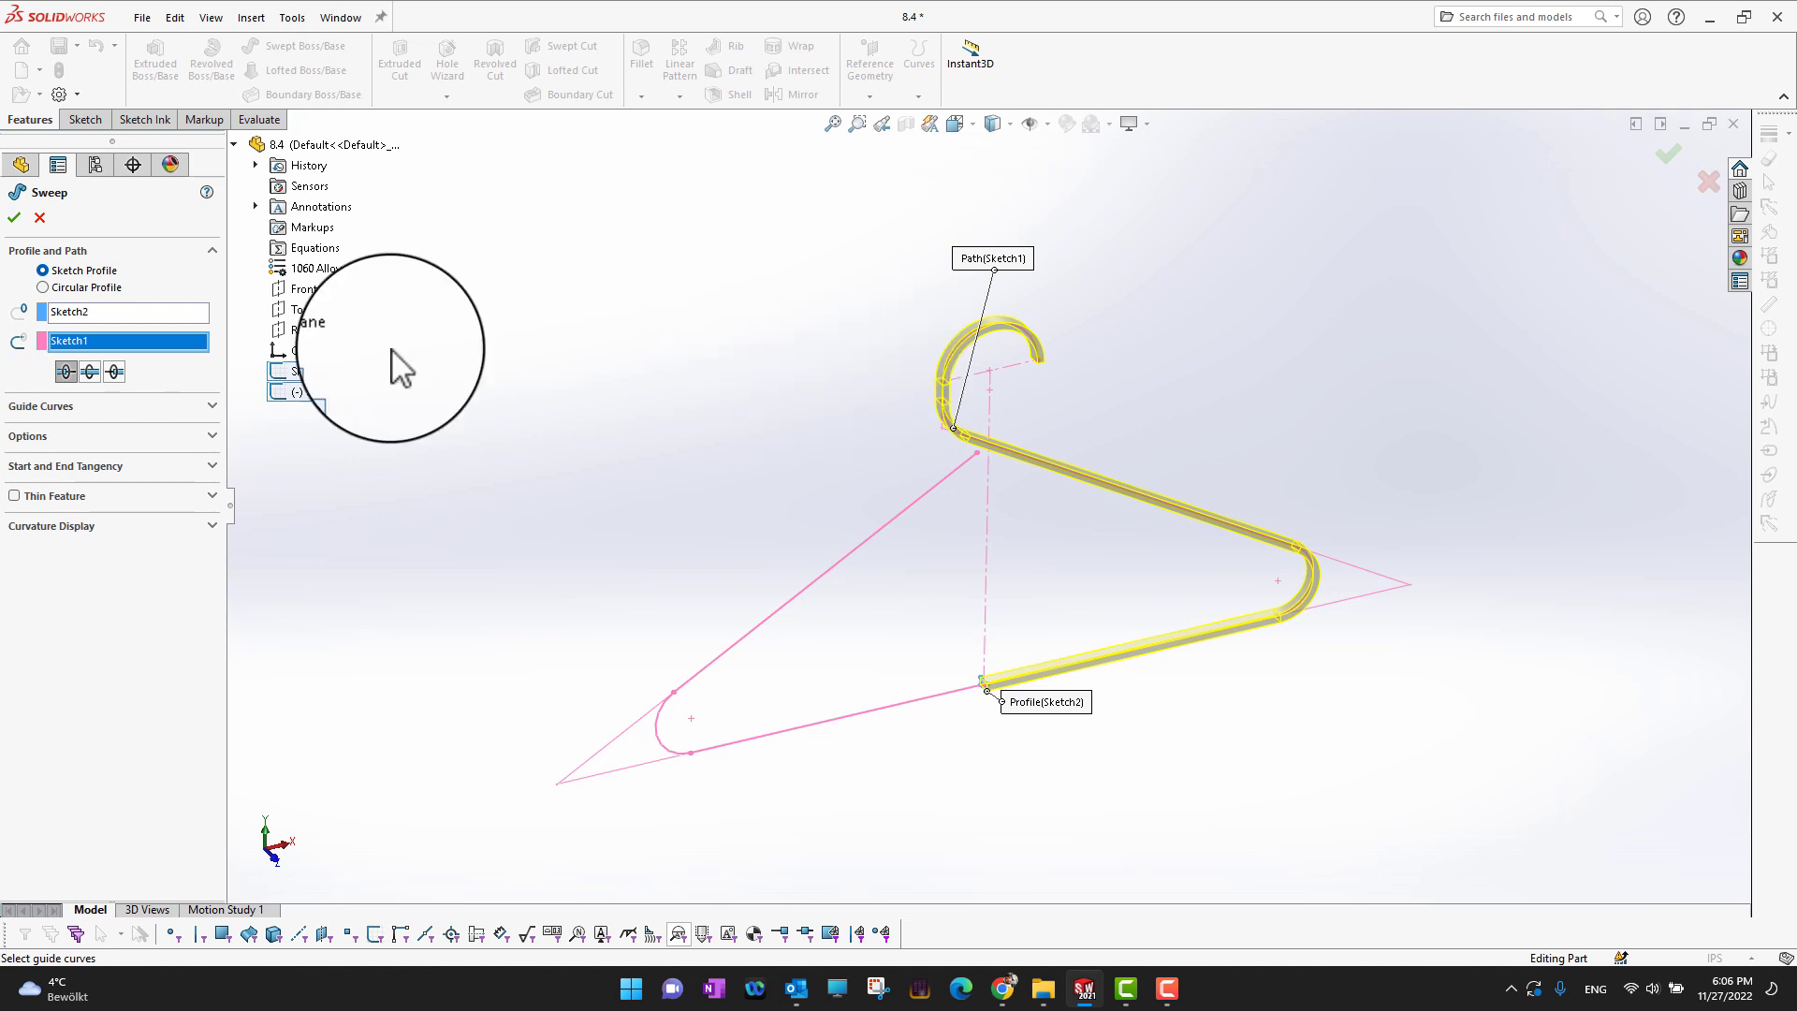
{"action": "left_click", "coordinate": [119, 379]}
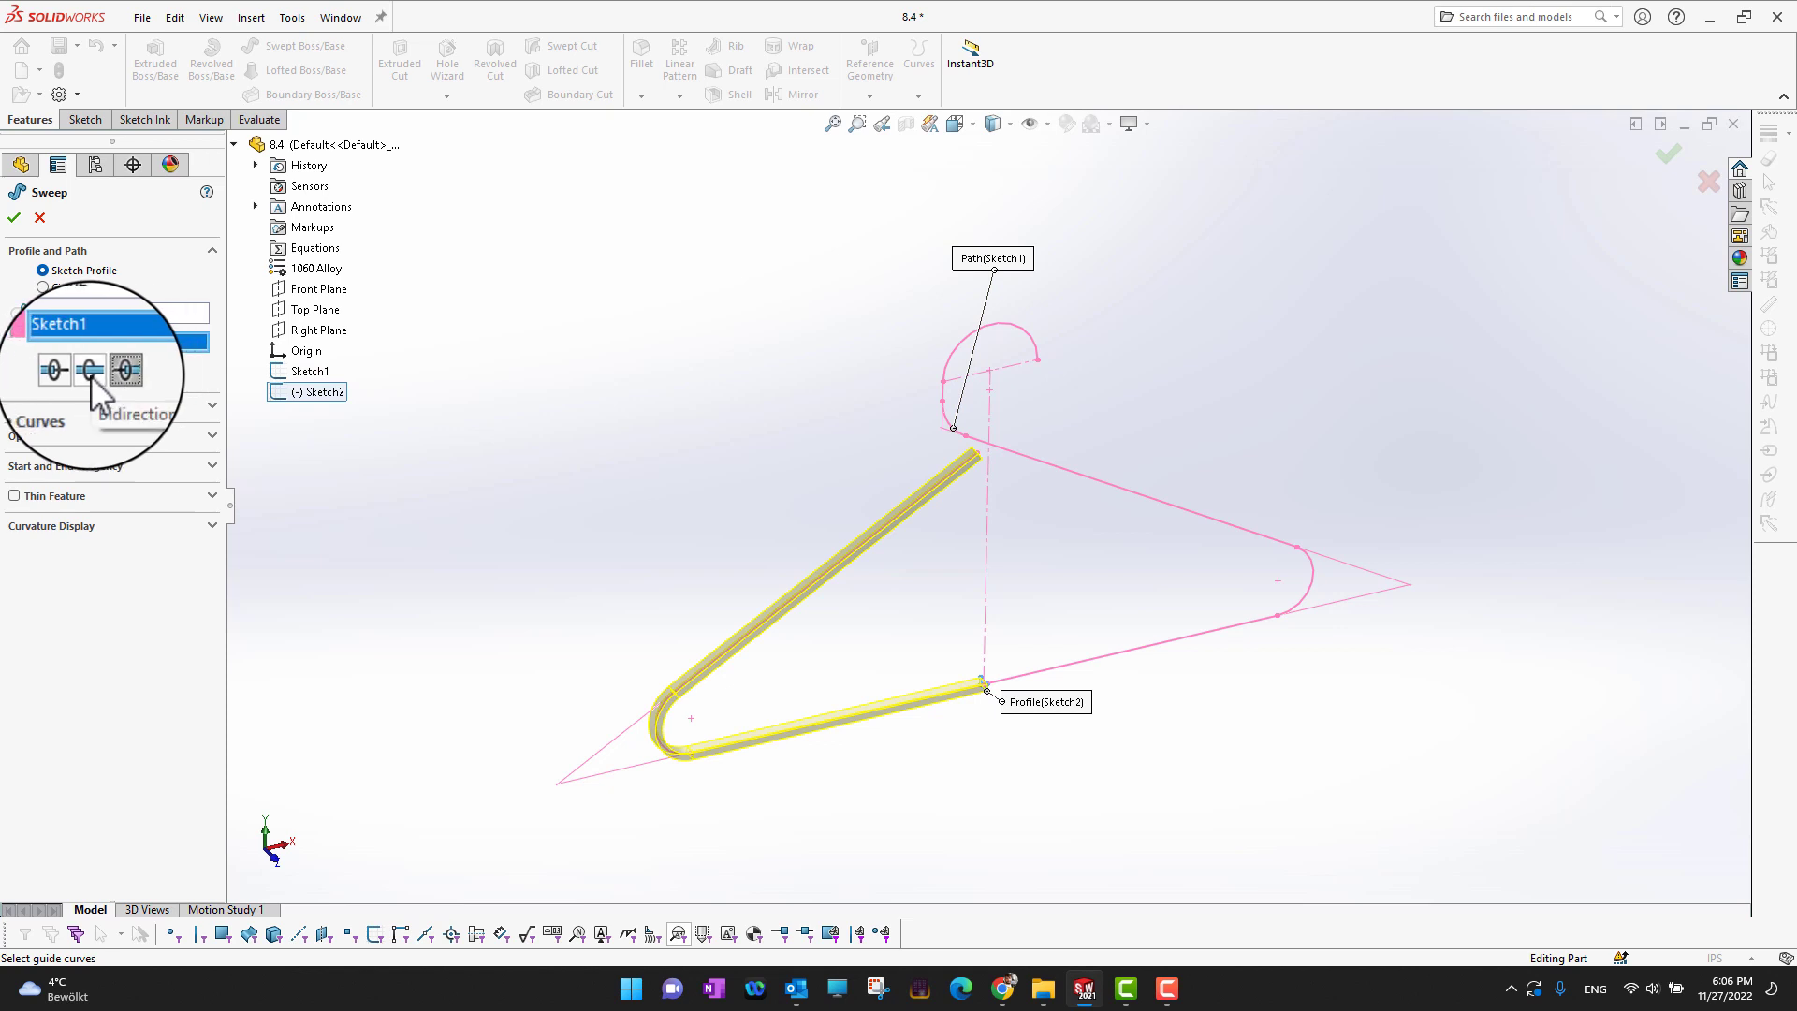
{"action": "left_click", "coordinate": [92, 374]}
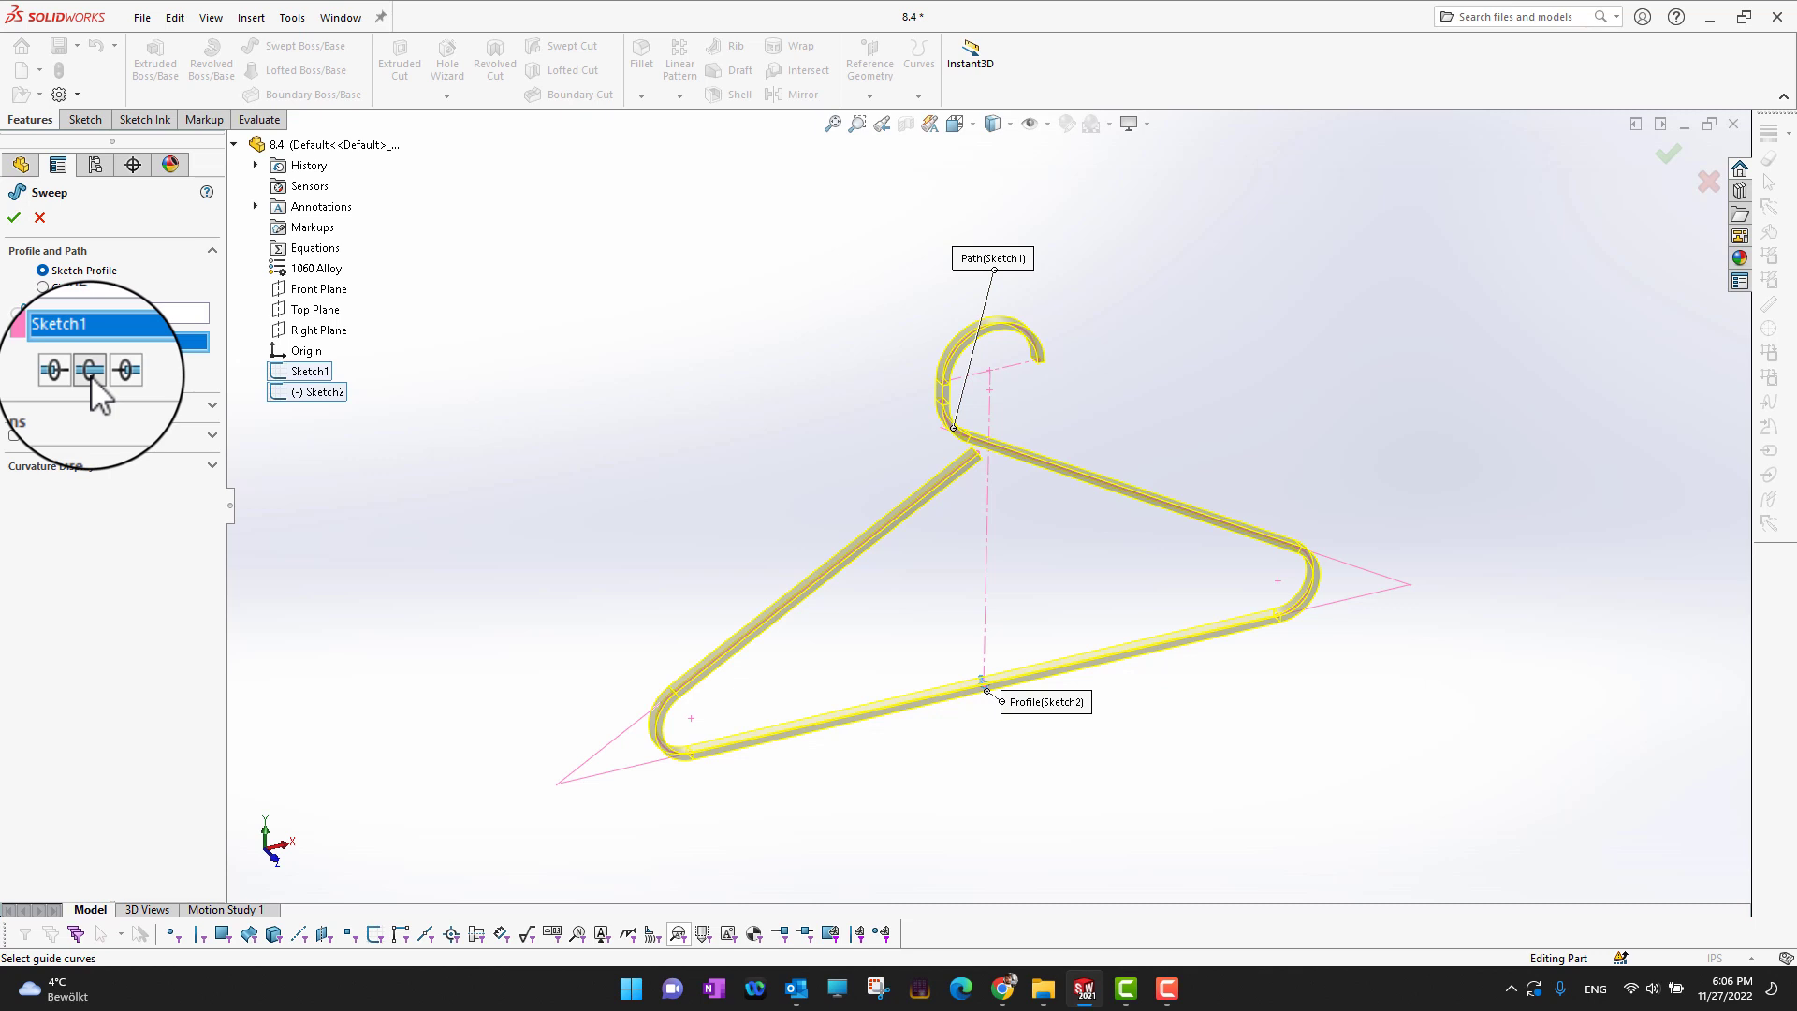
Specify a profile twist of 5000 degrees for both directions, enable merging of tangent faces, and create the sweep
{"action": "left_click", "coordinate": [212, 405]}
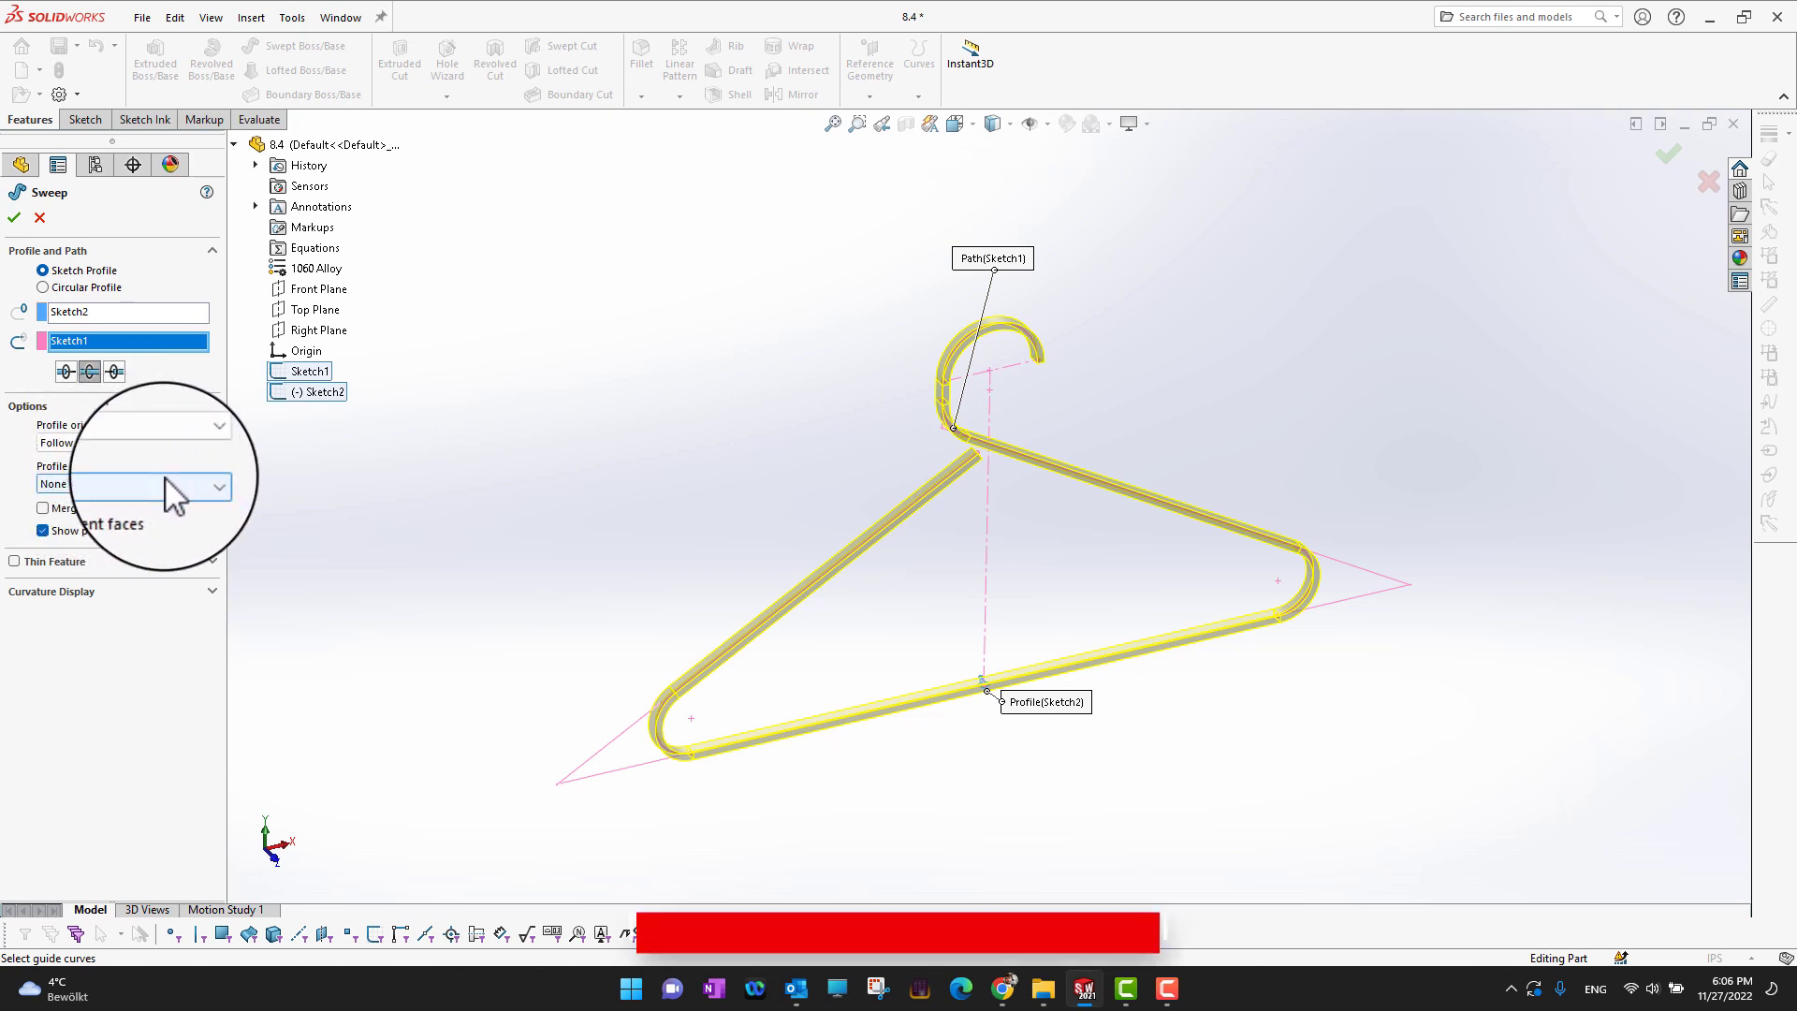
{"action": "left_click", "coordinate": [136, 482]}
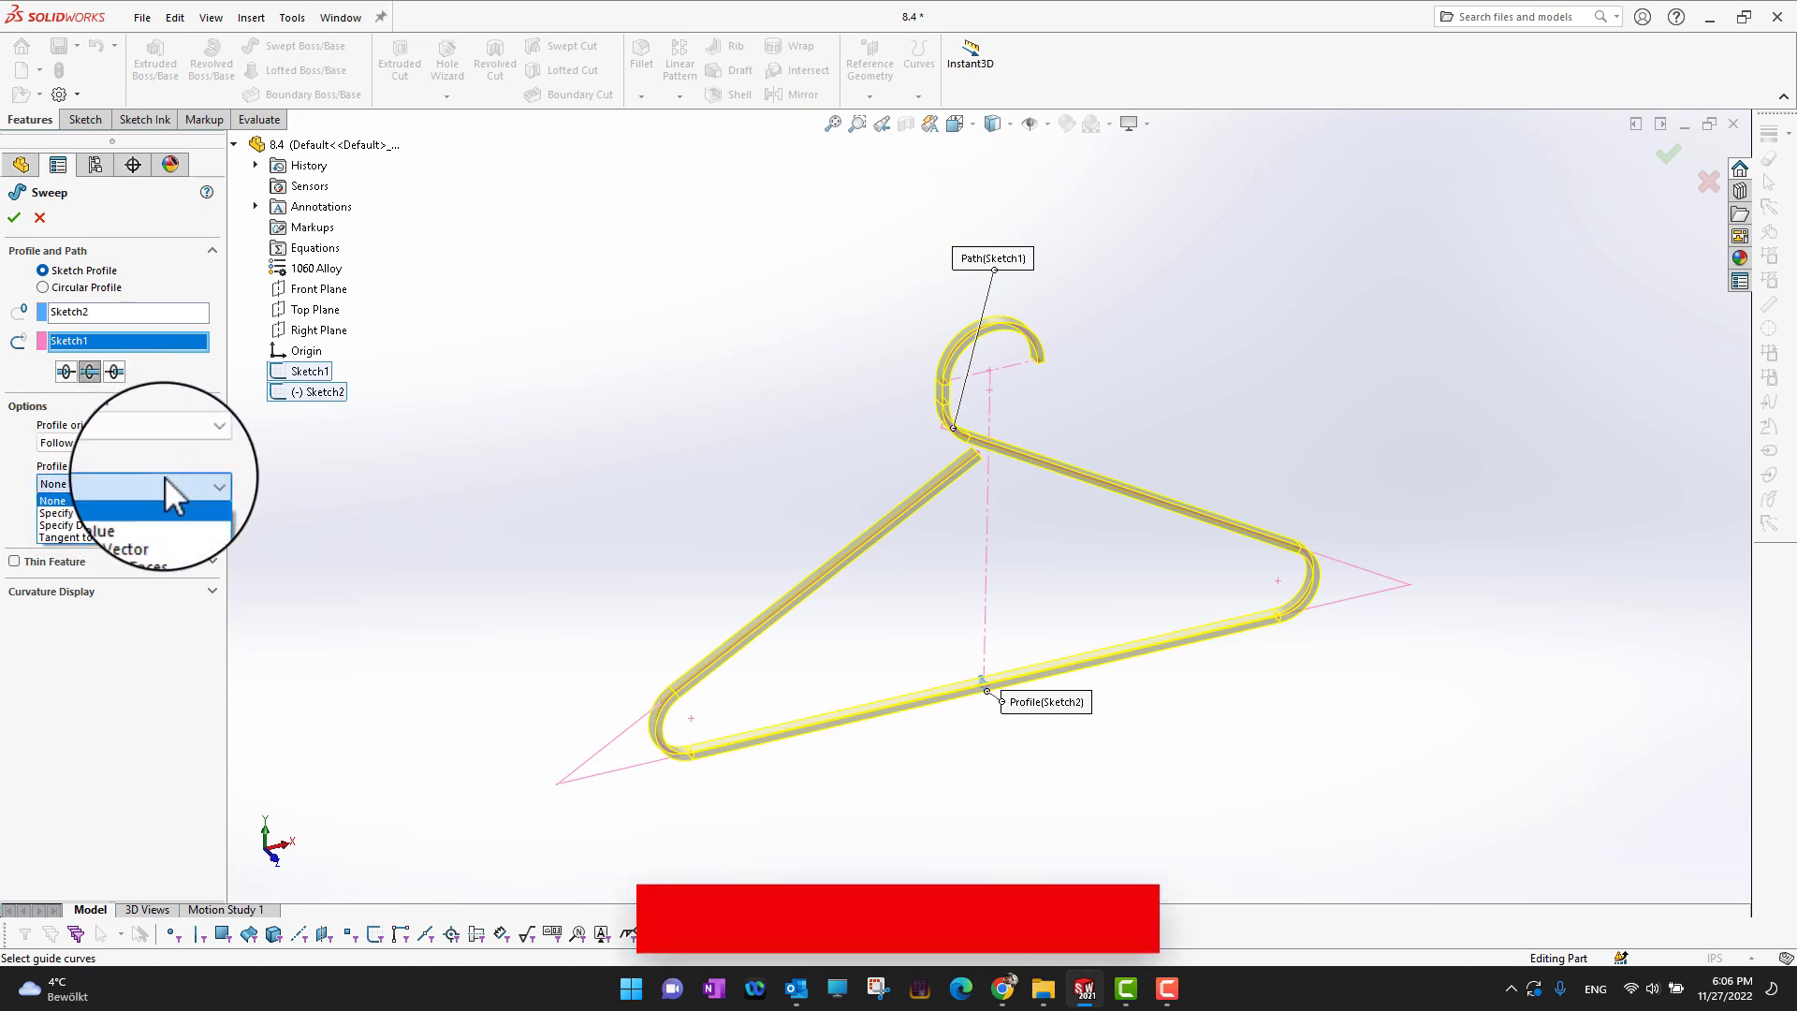
{"action": "left_click", "coordinate": [127, 516]}
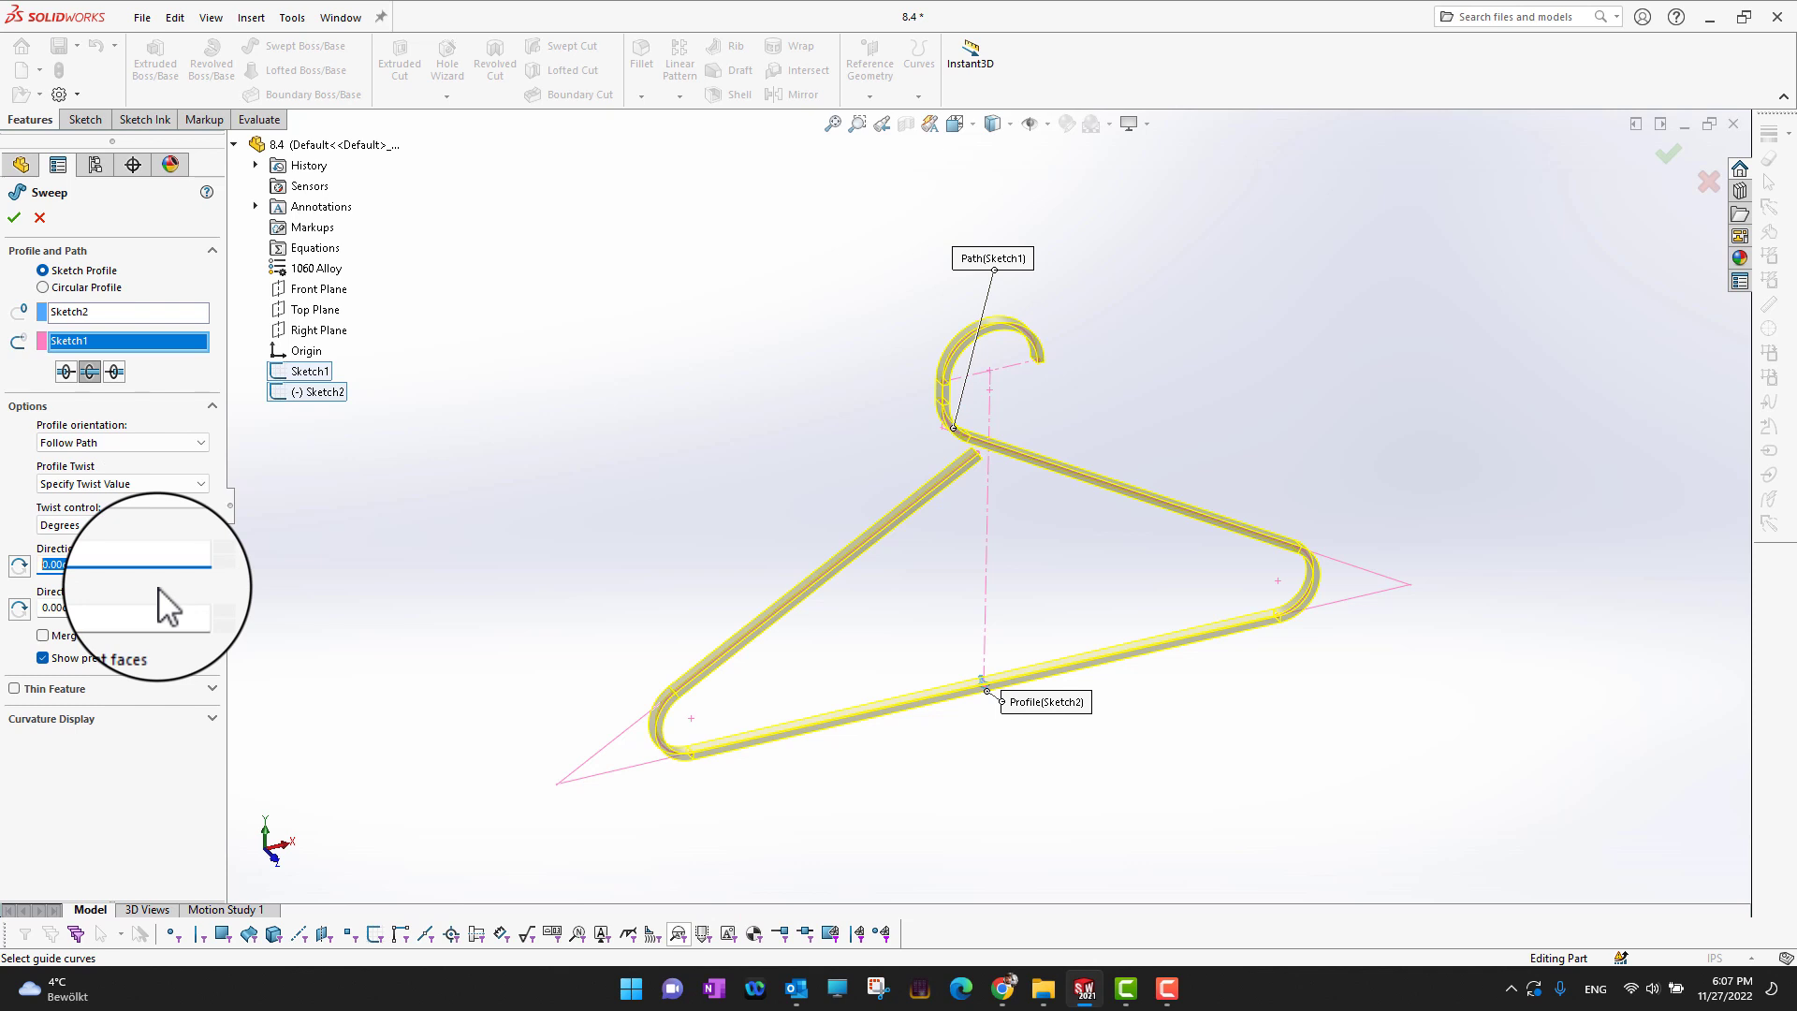
{"action": "type", "text": "500"}
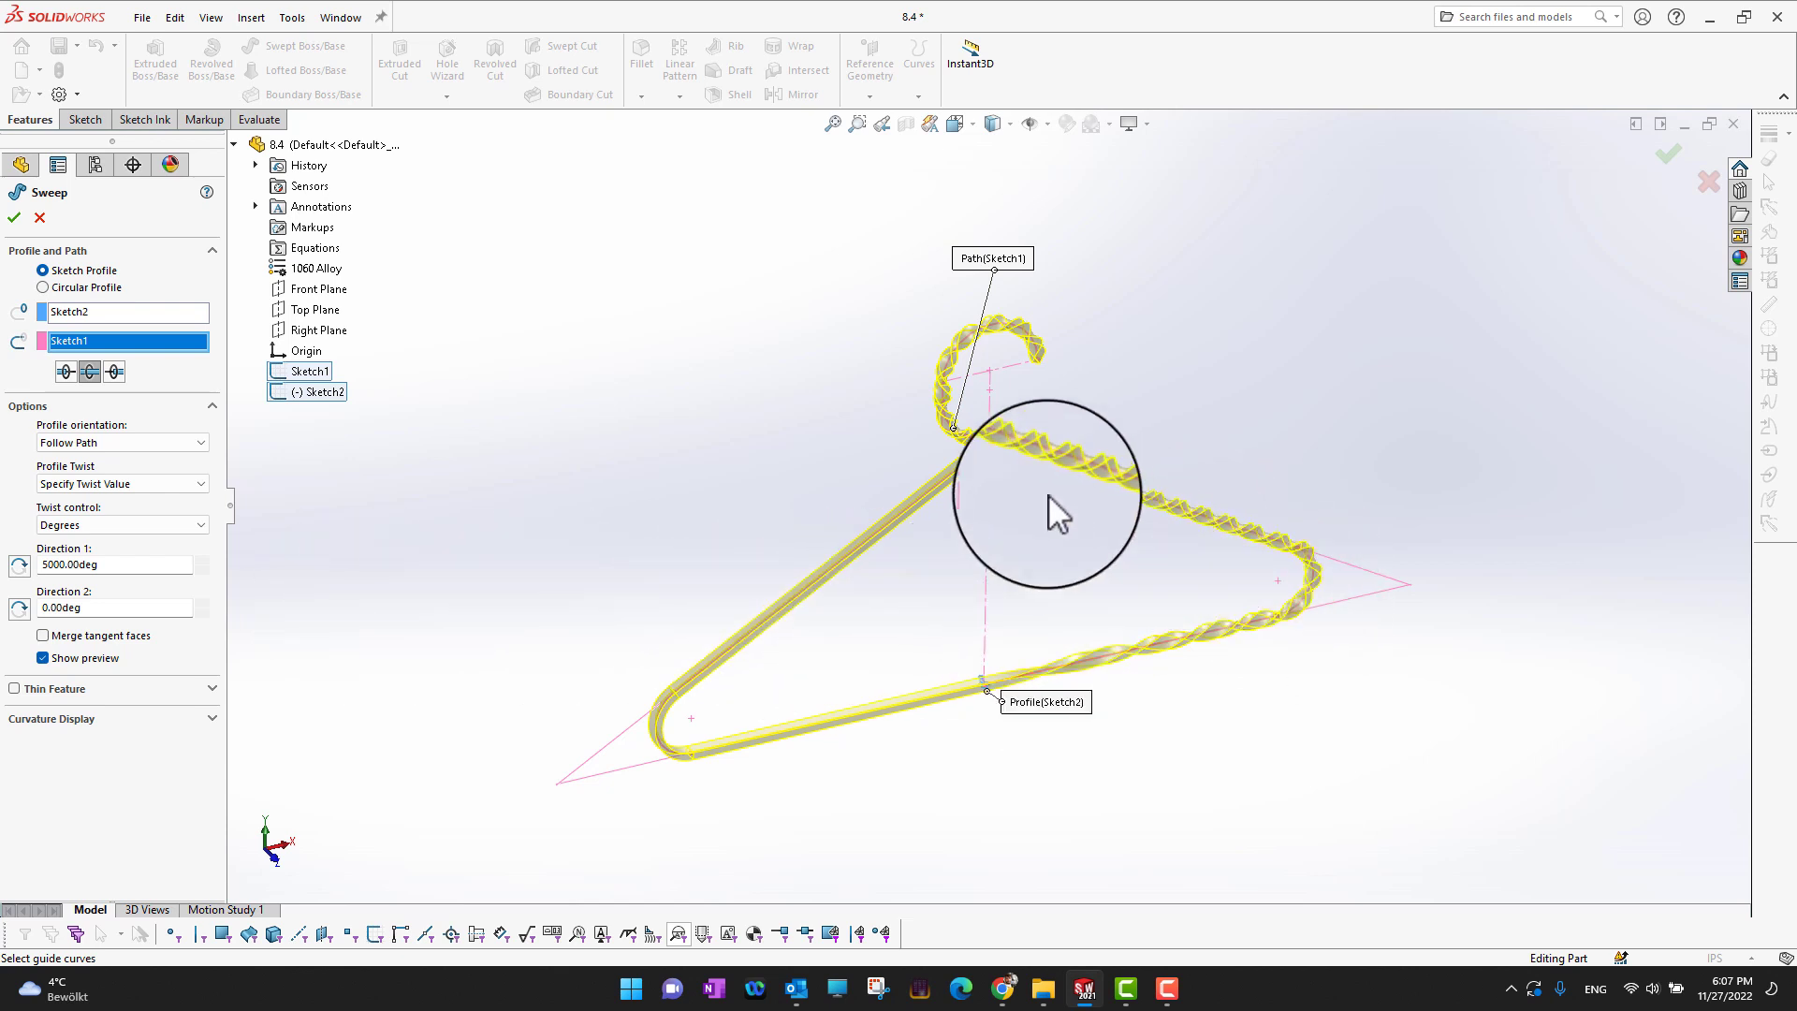
{"action": "double_click", "coordinate": [90, 608]}
{"action": "type", "text": "5000"}
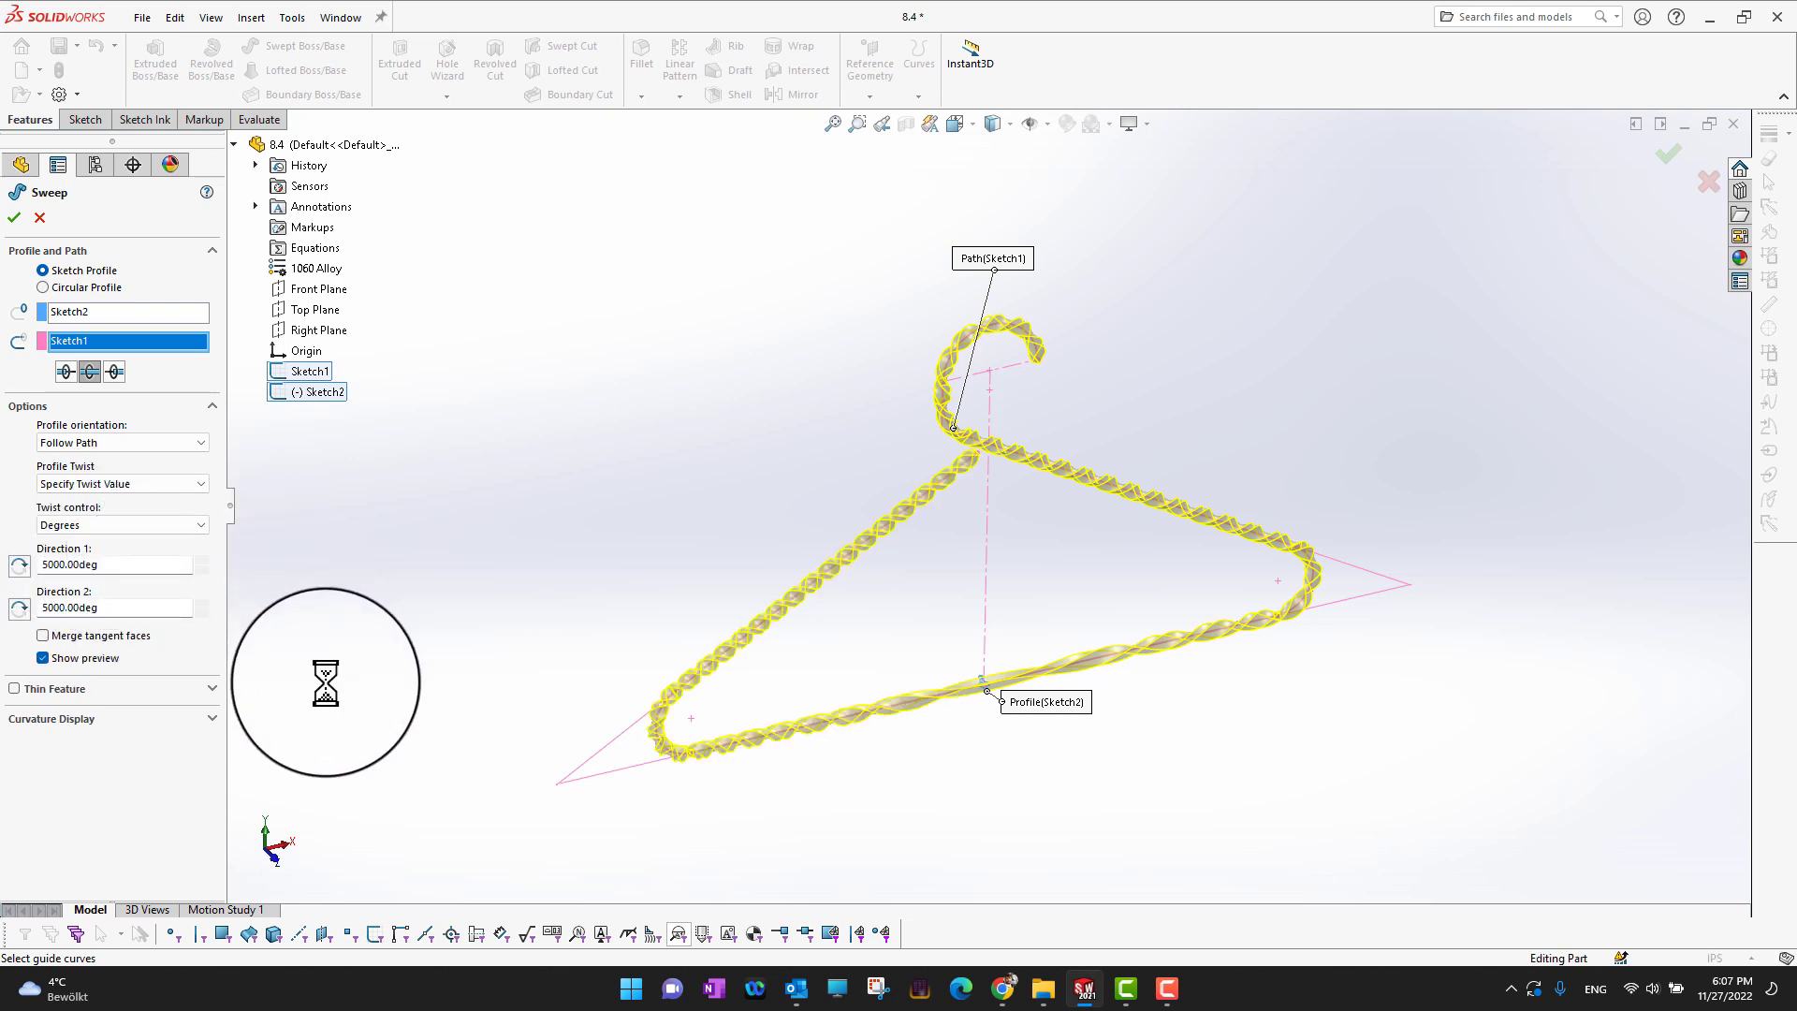
{"action": "left_click", "coordinate": [15, 218]}
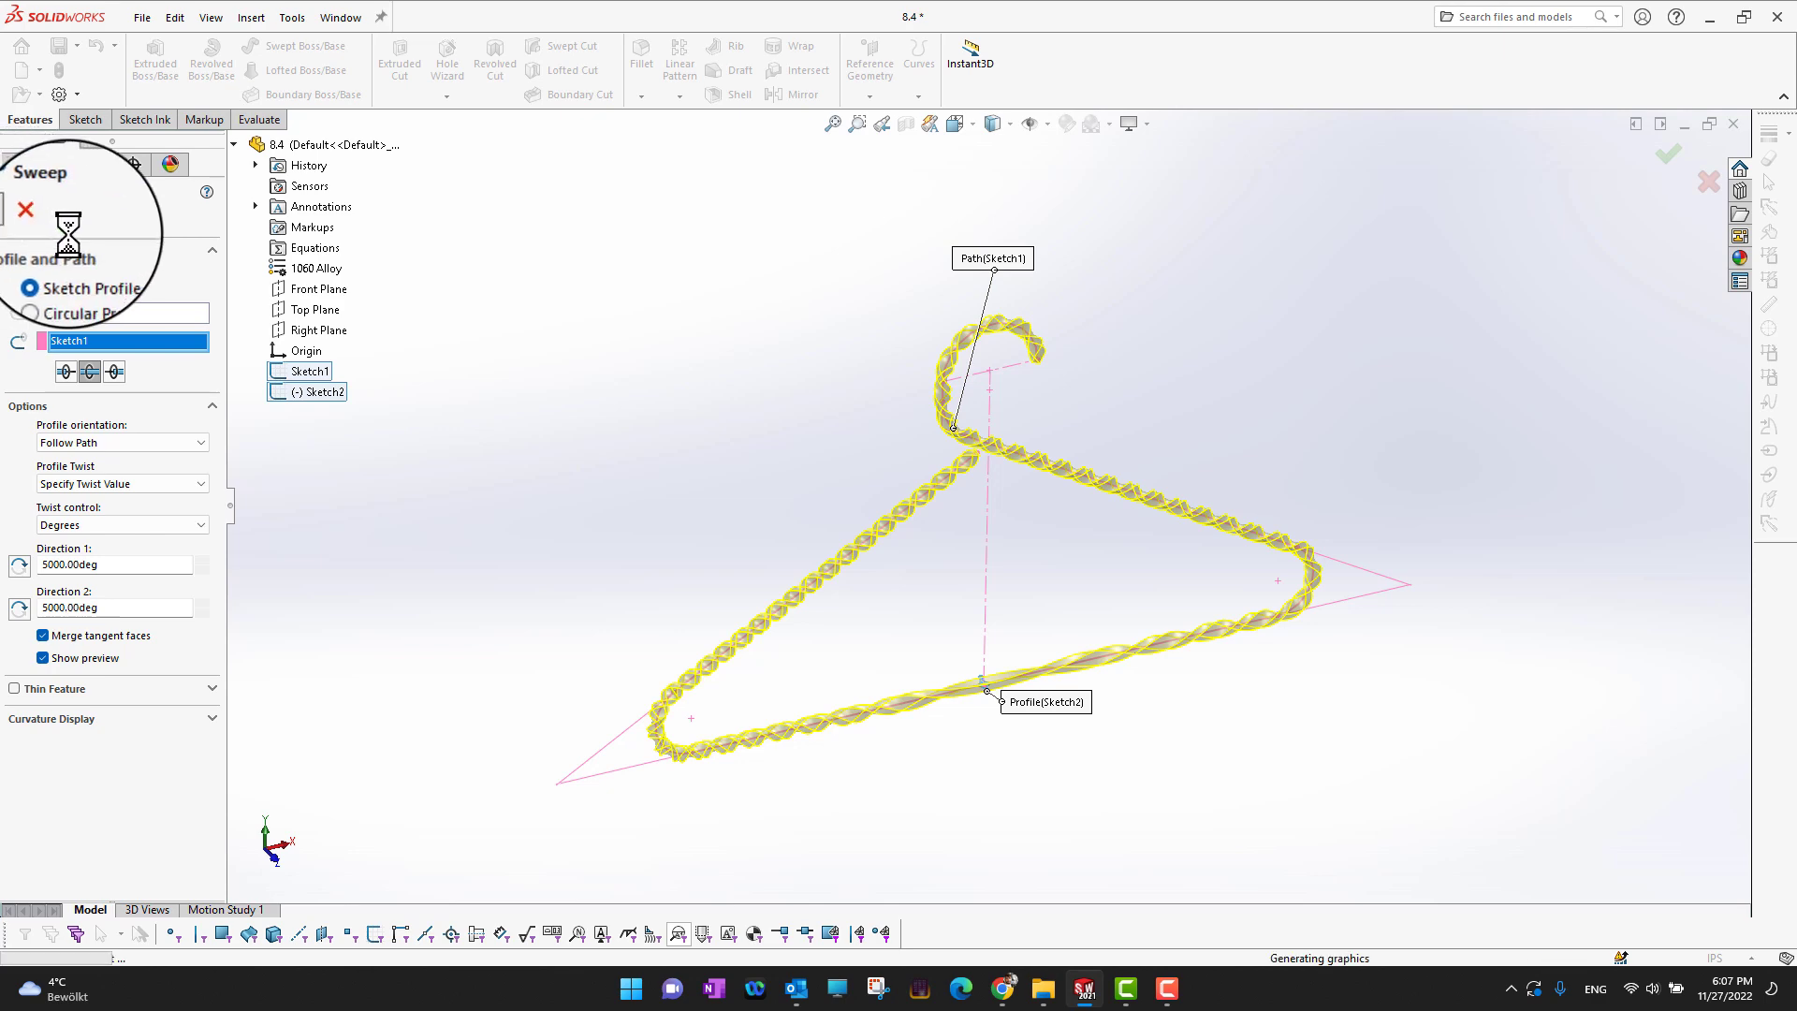
{"action": "mouse_move", "coordinate": [1212, 707]}
{"action": "middle_mouse_down"}
{"action": "mouse_move", "coordinate": [1269, 747]}
{"action": "mouse_move", "coordinate": [1232, 749]}
{"action": "mouse_move", "coordinate": [1260, 711]}
{"action": "mouse_move", "coordinate": [1231, 688]}
{"action": "middle_mouse_up"}
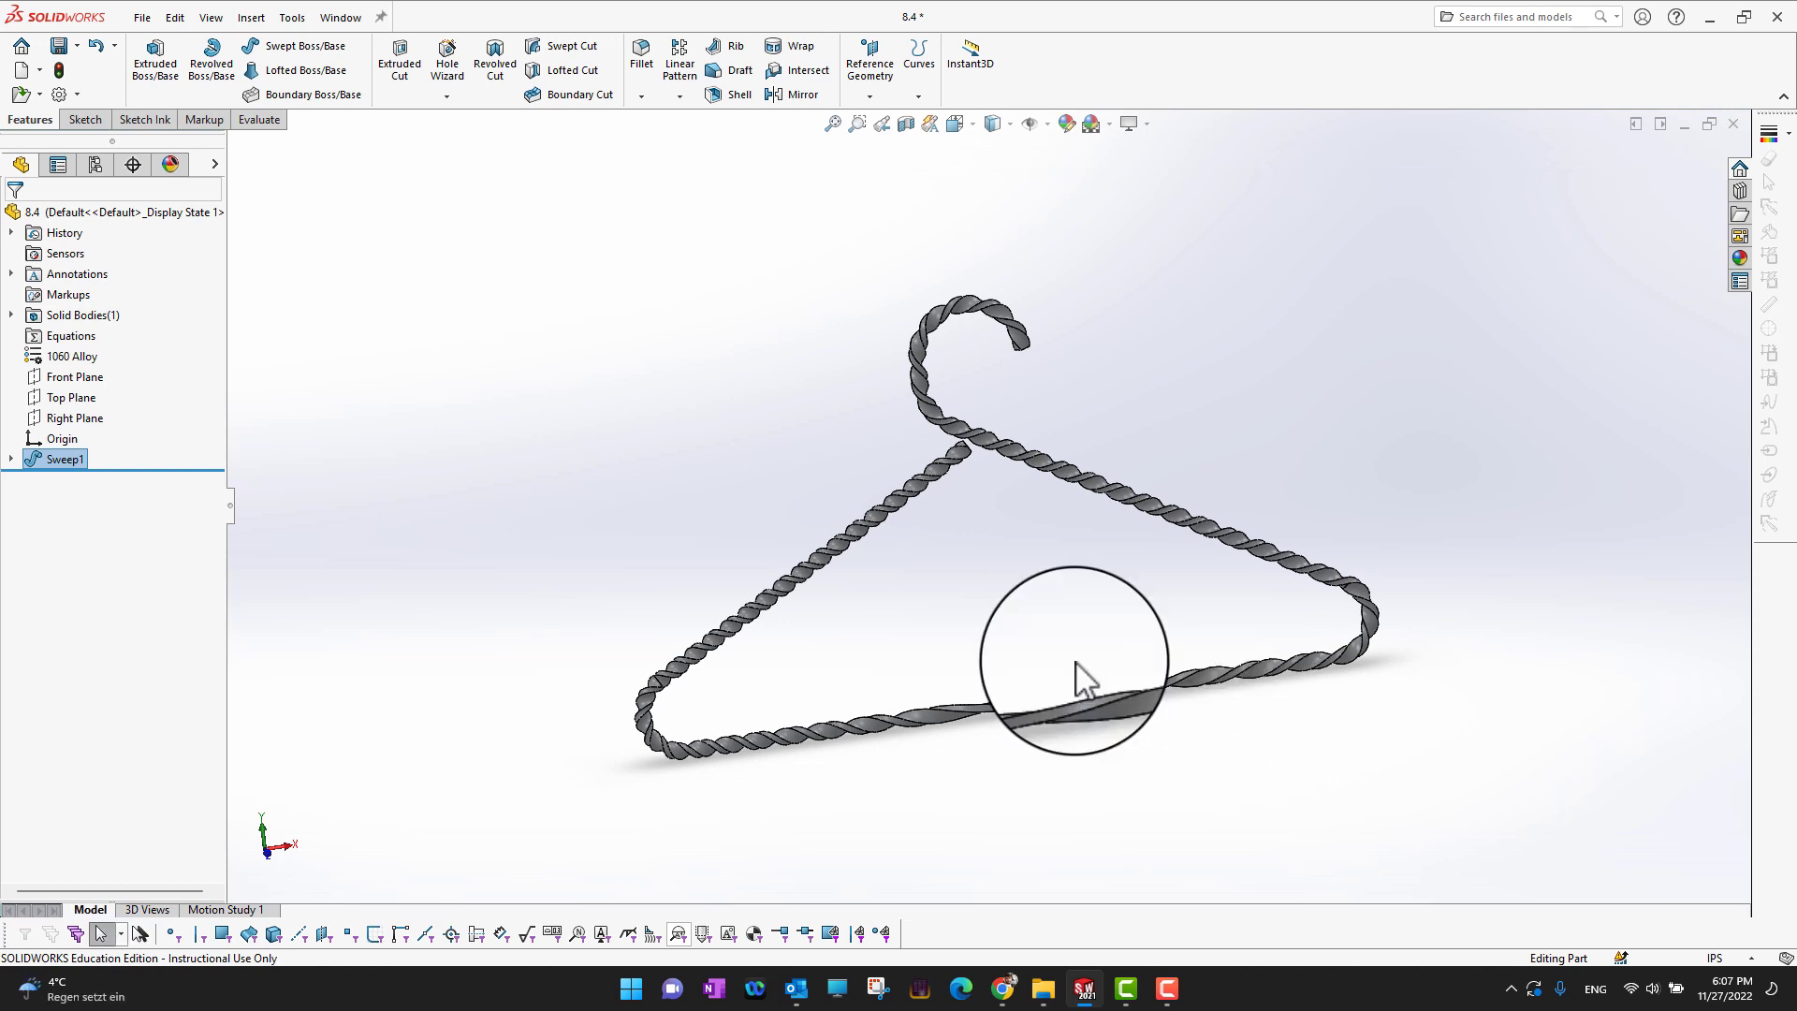
Edit the hanger sweep feature and set its profile twist to None
{"action": "left_click", "coordinate": [42, 458]}
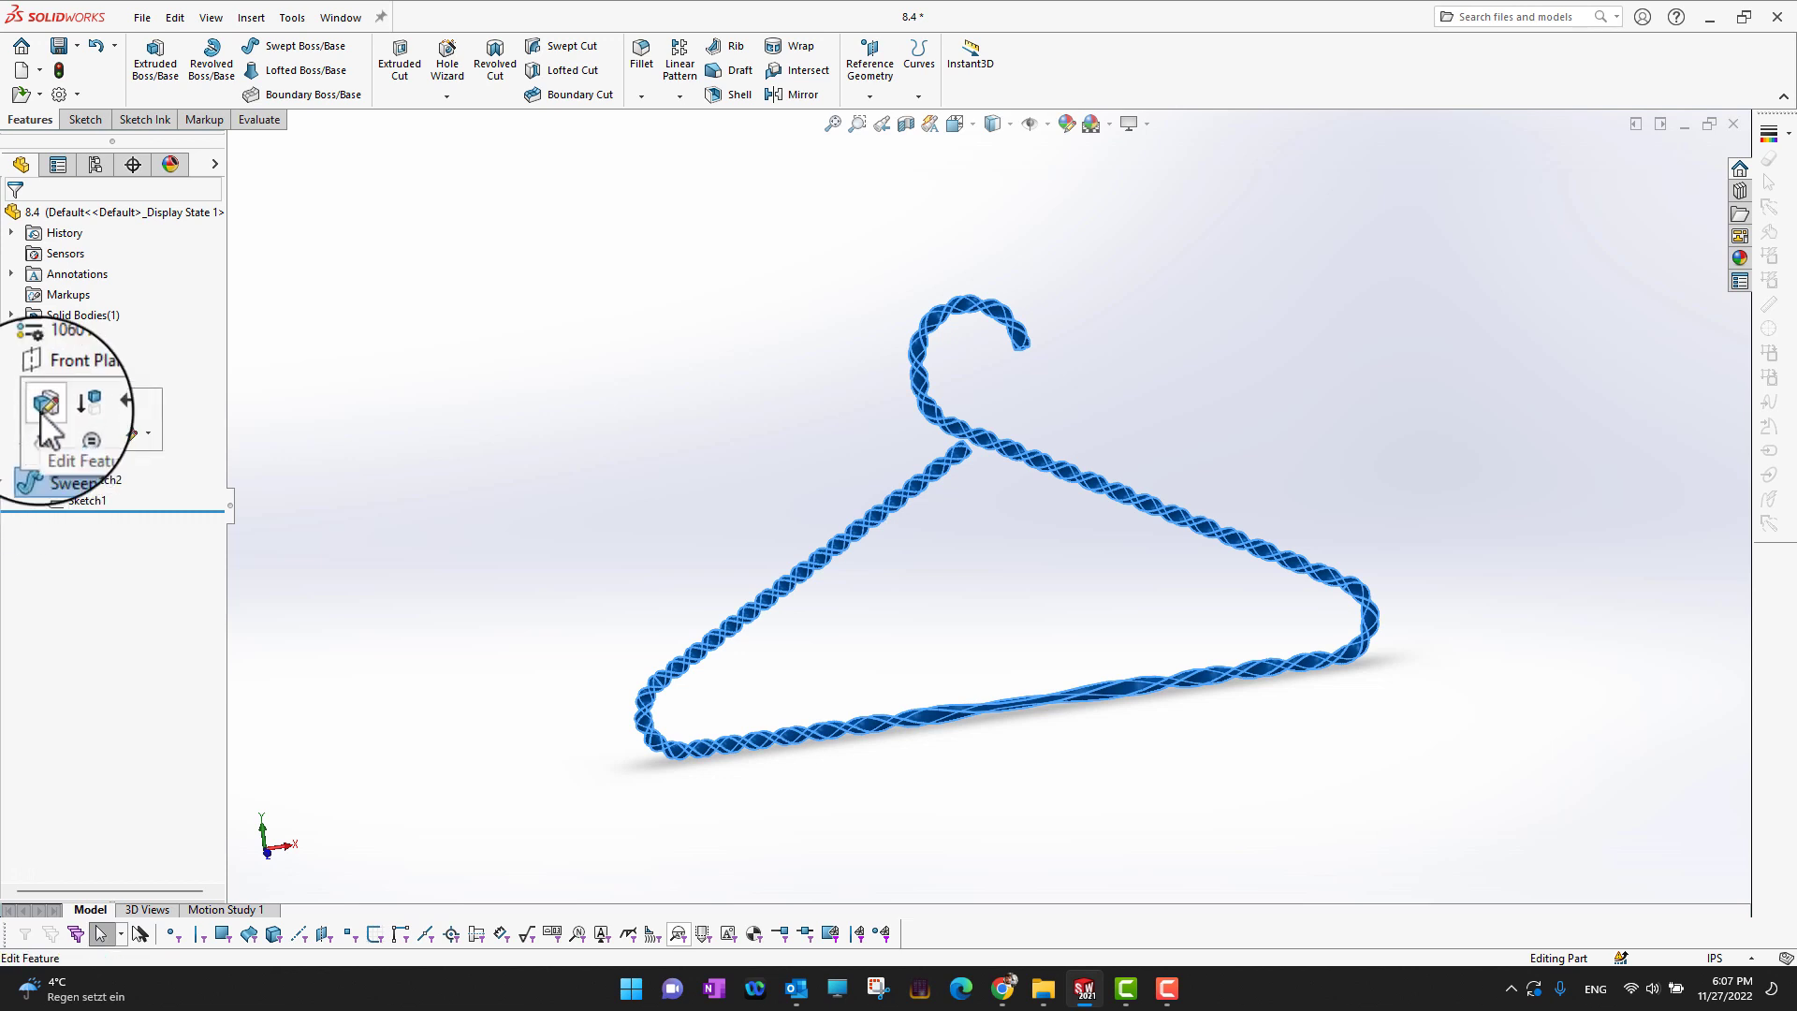
{"action": "left_click", "coordinate": [48, 429]}
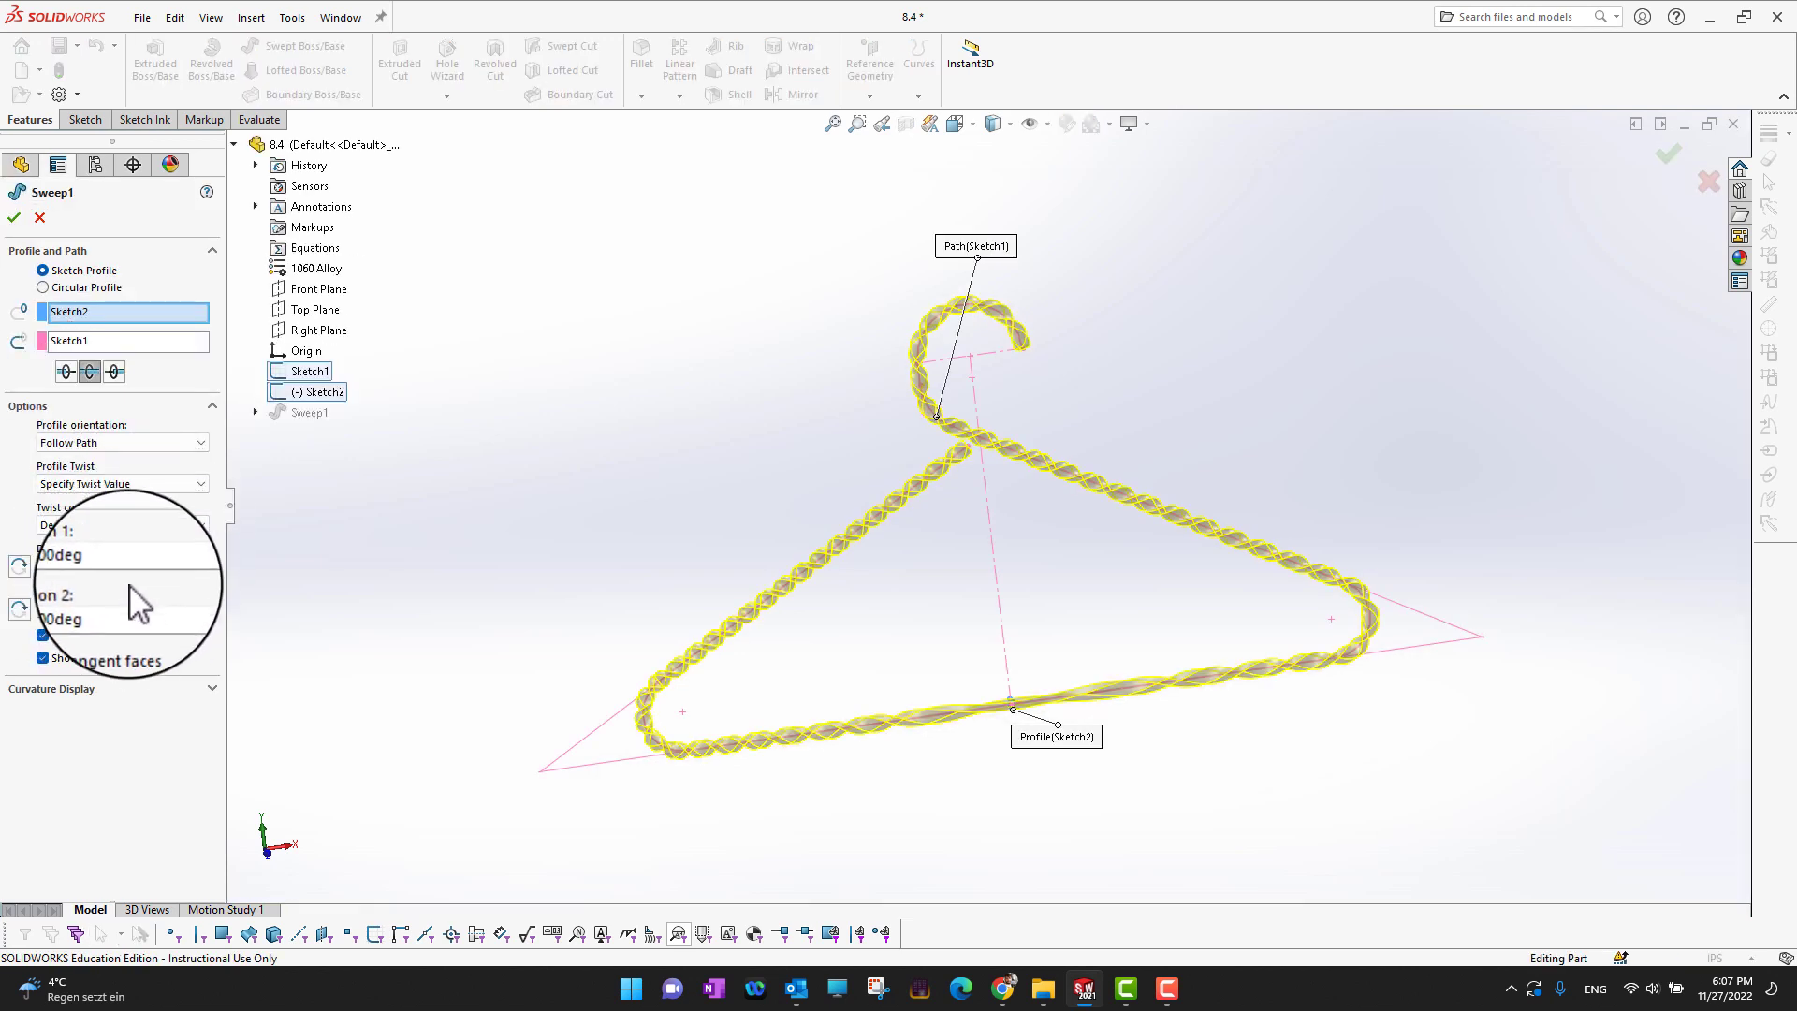
{"action": "left_click", "coordinate": [200, 483]}
{"action": "left_click", "coordinate": [161, 501]}
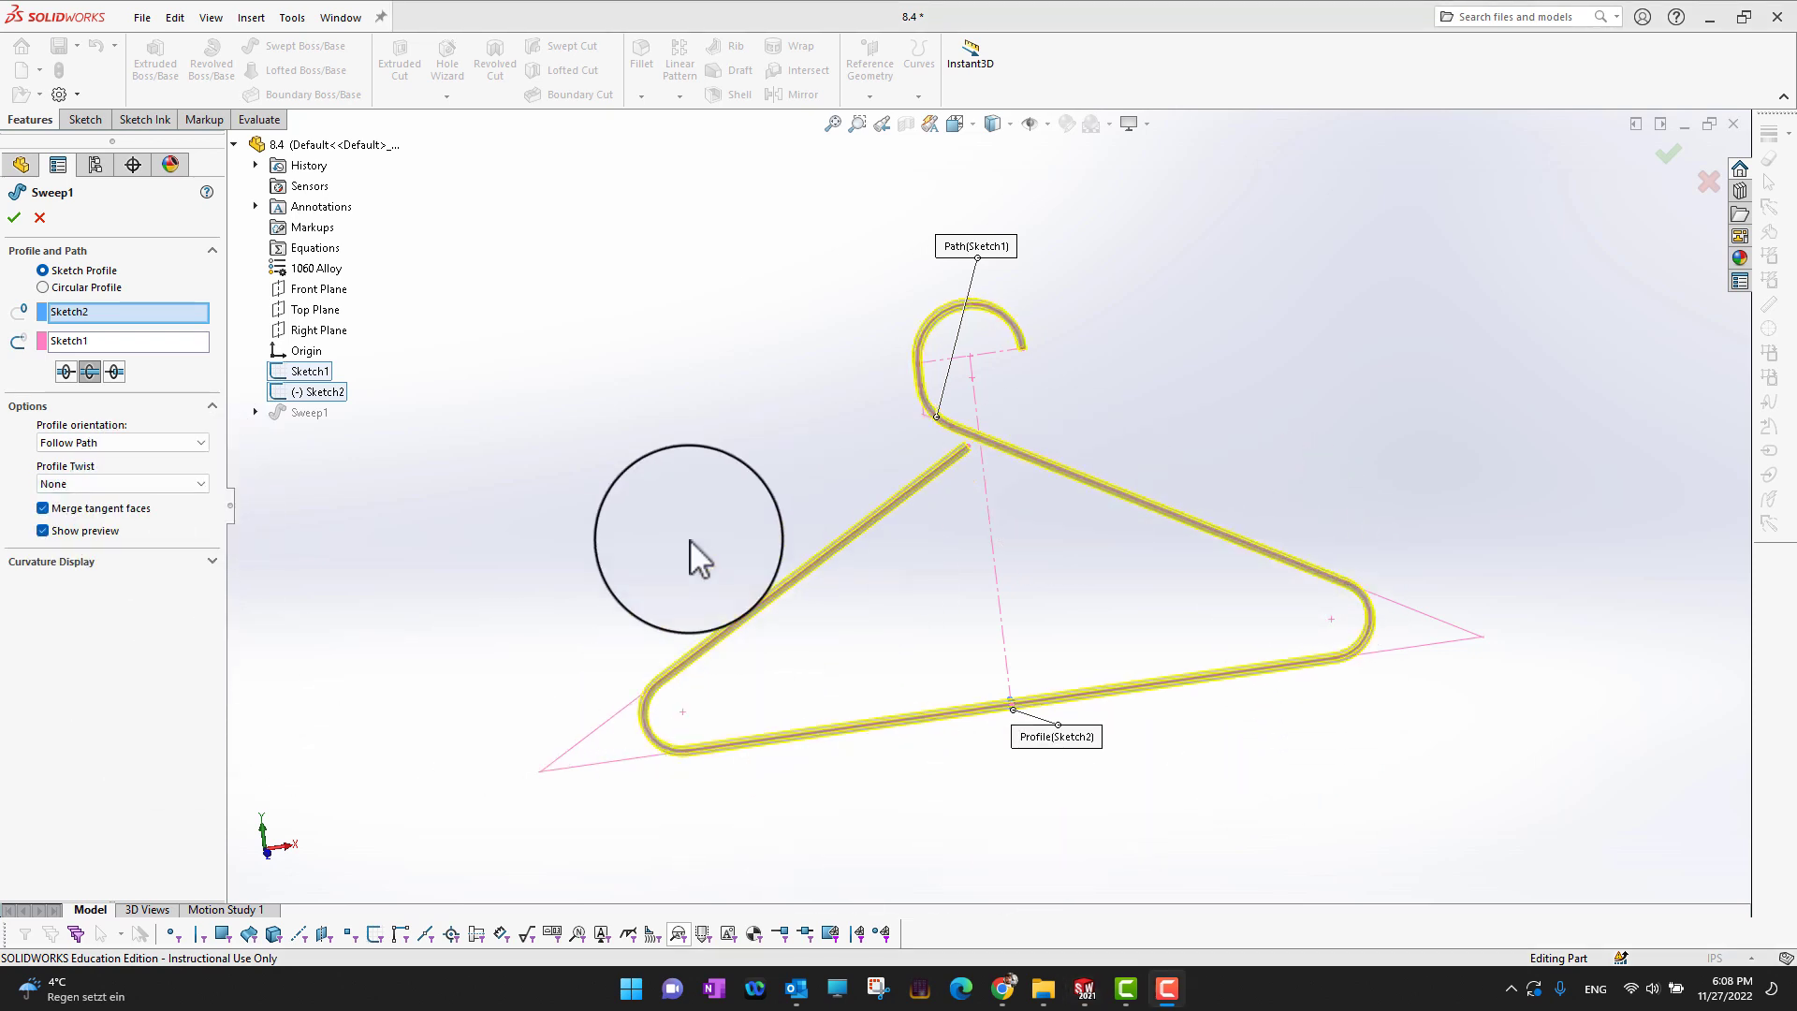
{"action": "left_click", "coordinate": [16, 219]}
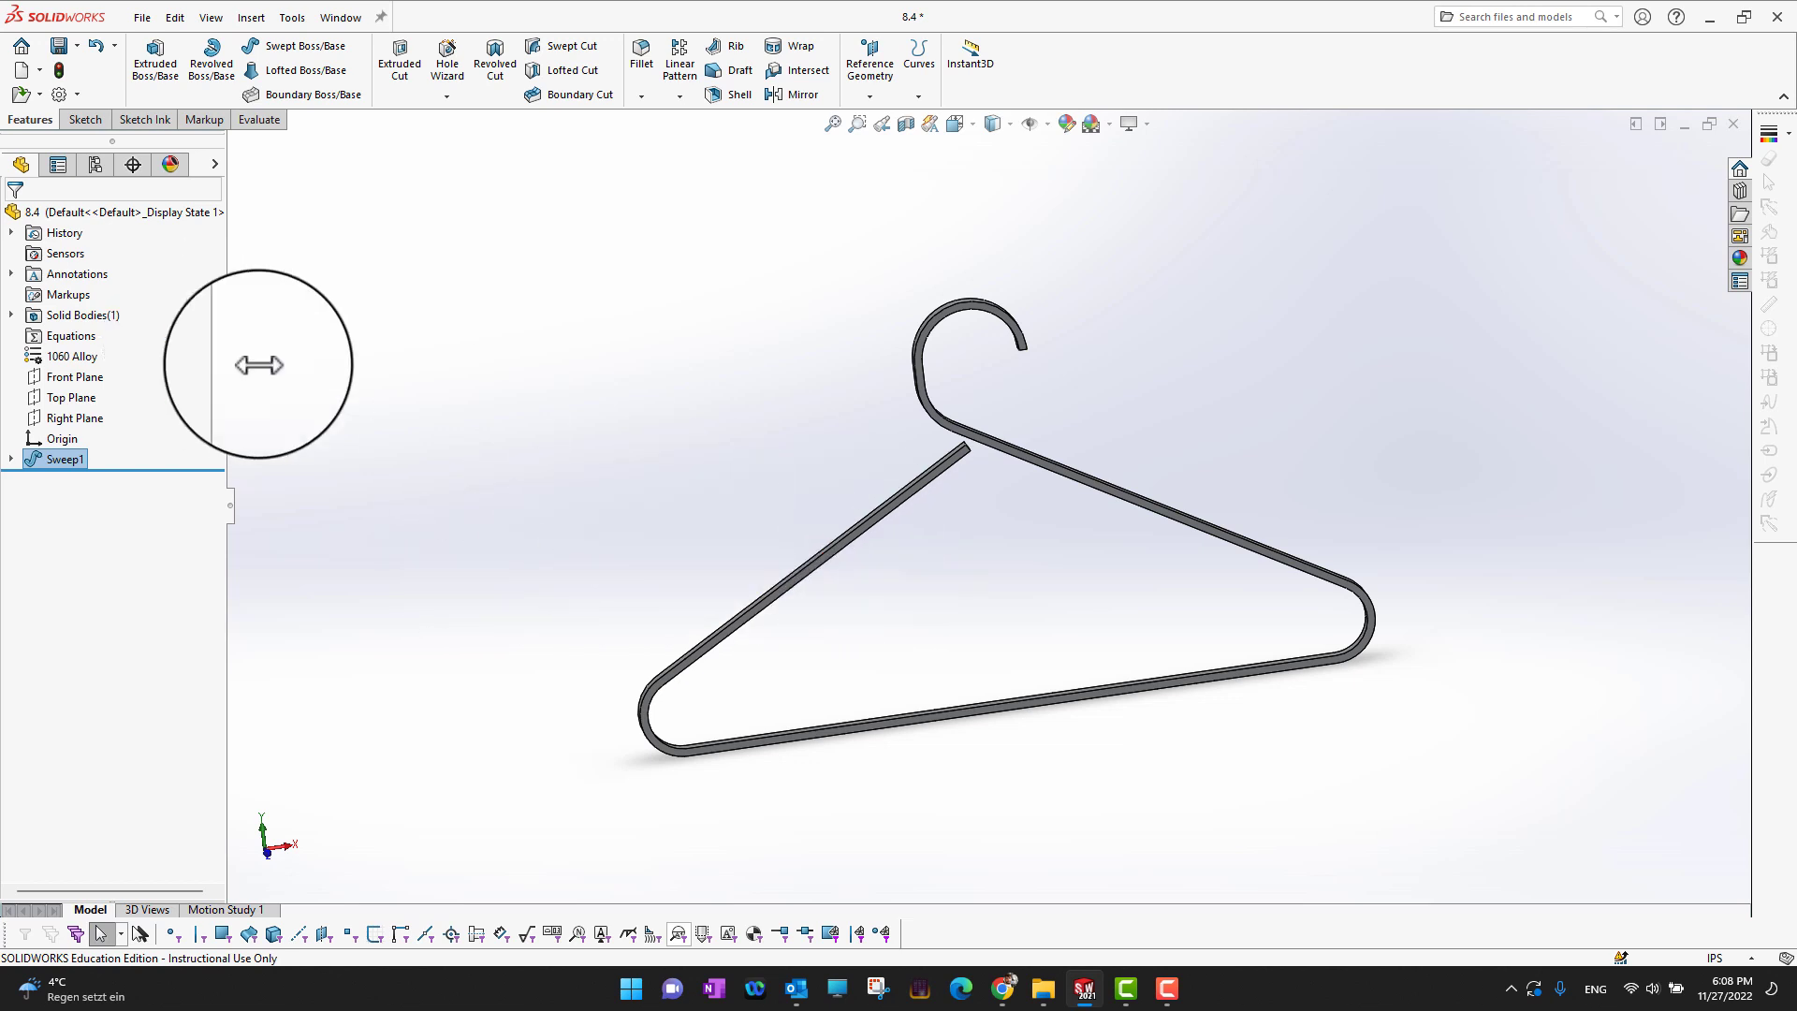
Hide the swept hanger's solid body listed under Solid Bodies
{"action": "left_click", "coordinate": [9, 315]}
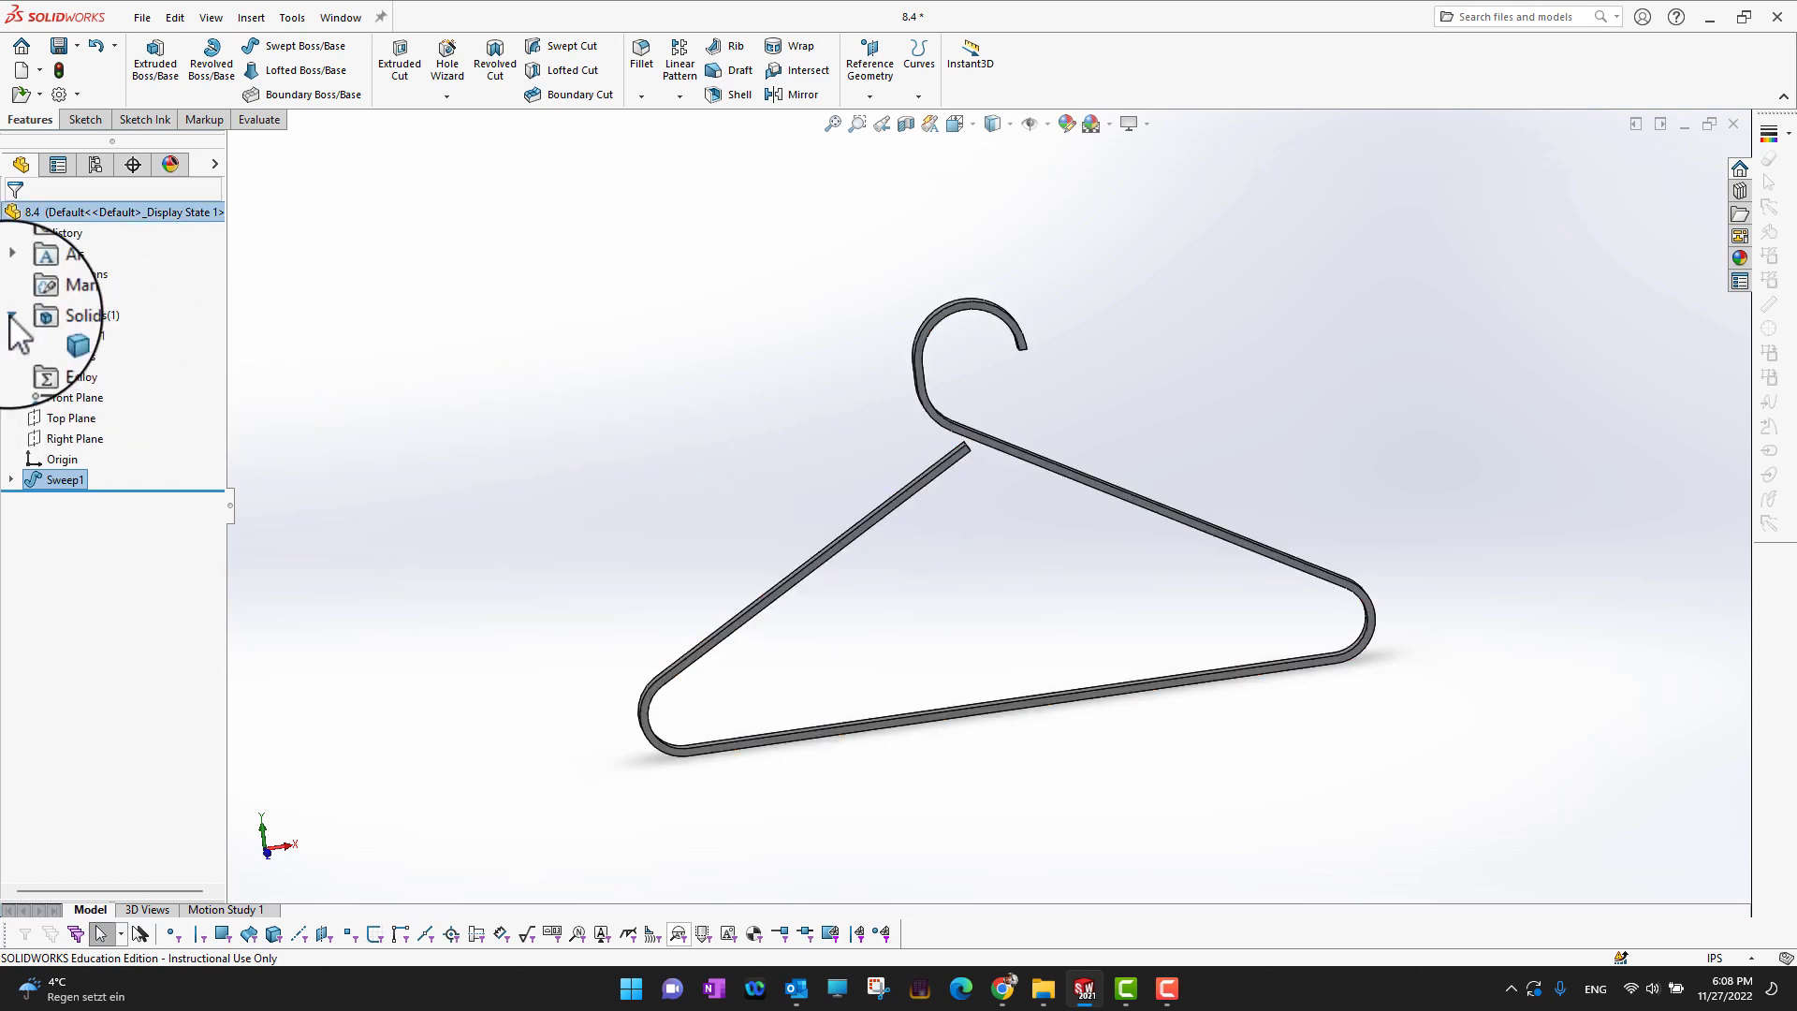
{"action": "left_click", "coordinate": [58, 334]}
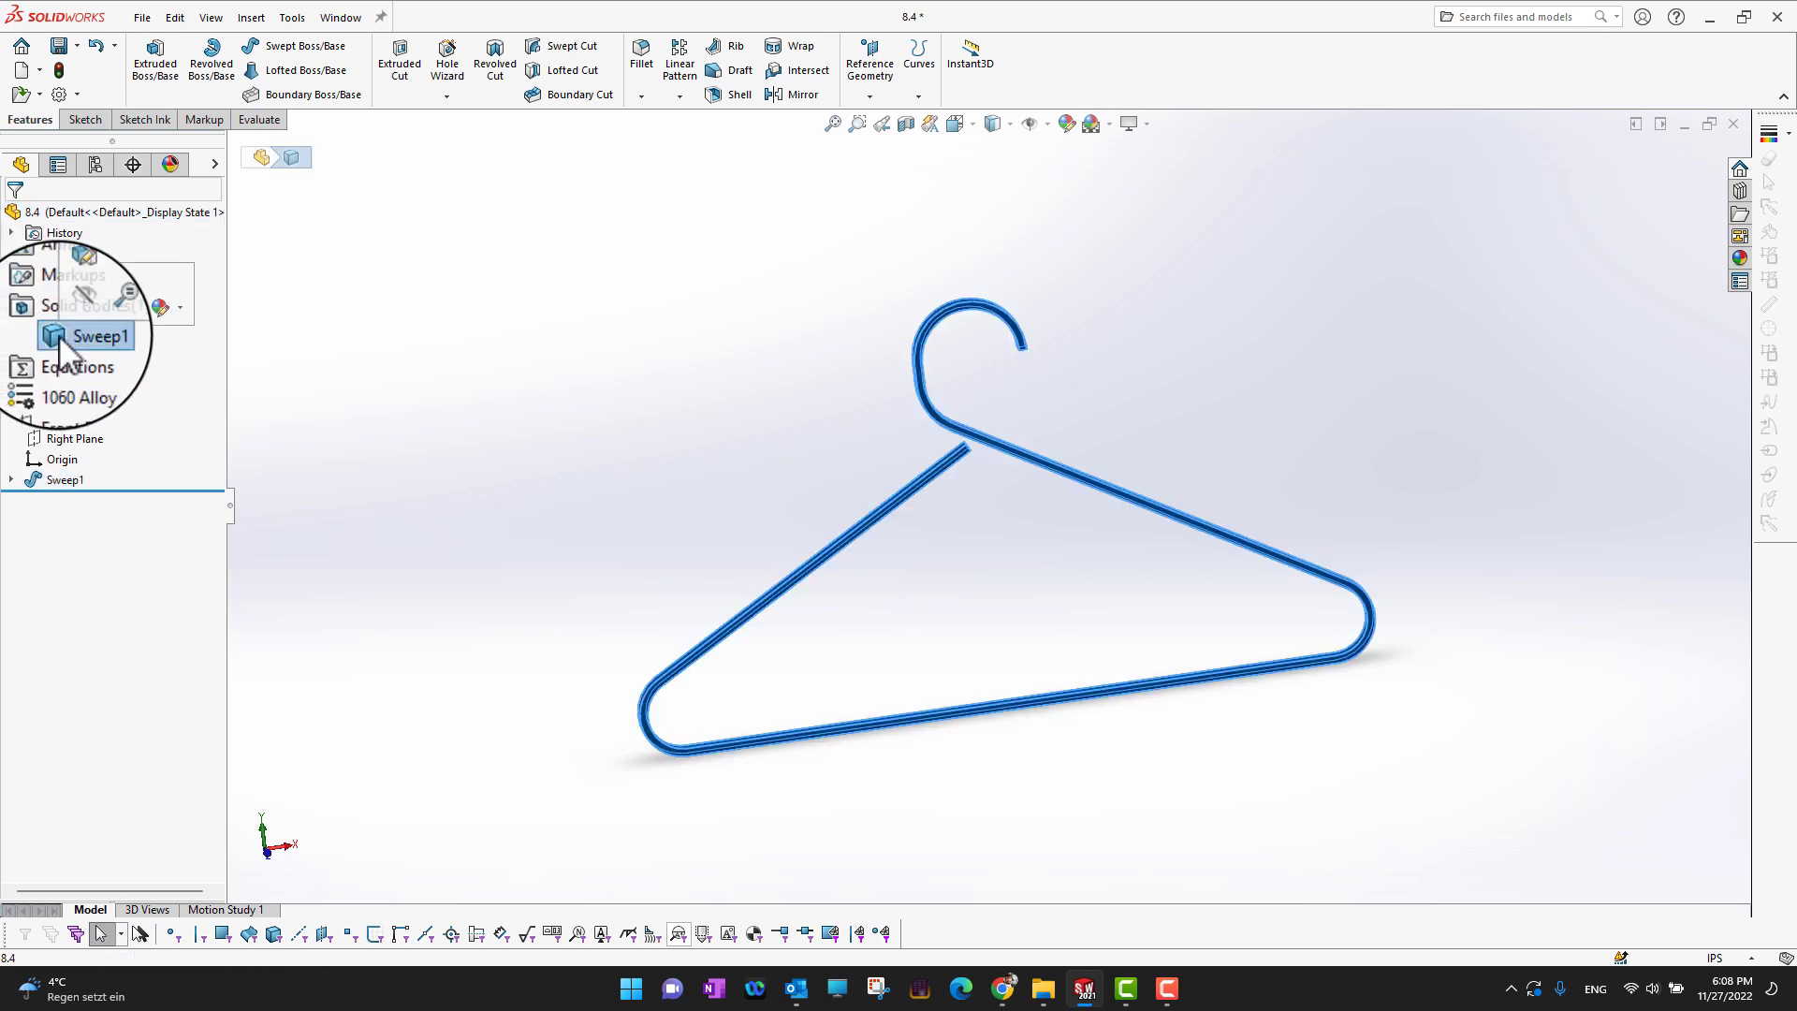
{"action": "key", "text": "Tab"}
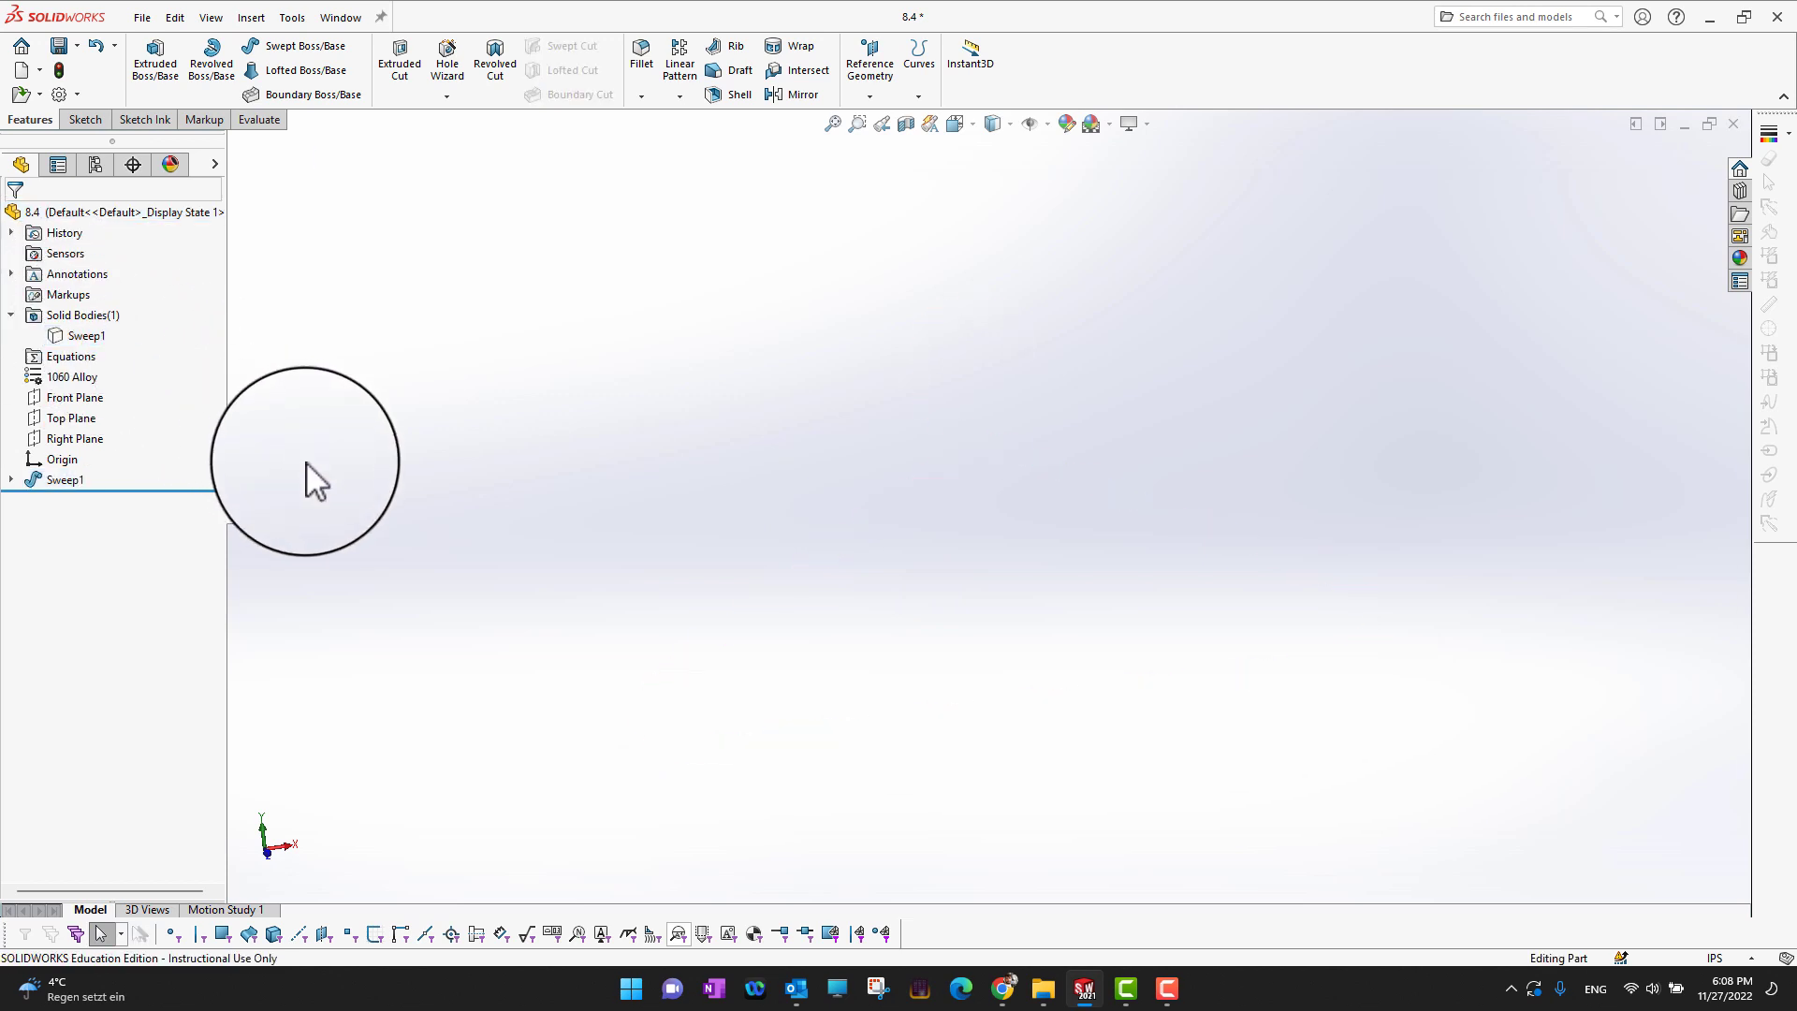
Set up a second Swept Boss/Base with a circular profile, using the first sweep's Sketch1 as the path
{"action": "left_click", "coordinate": [10, 479]}
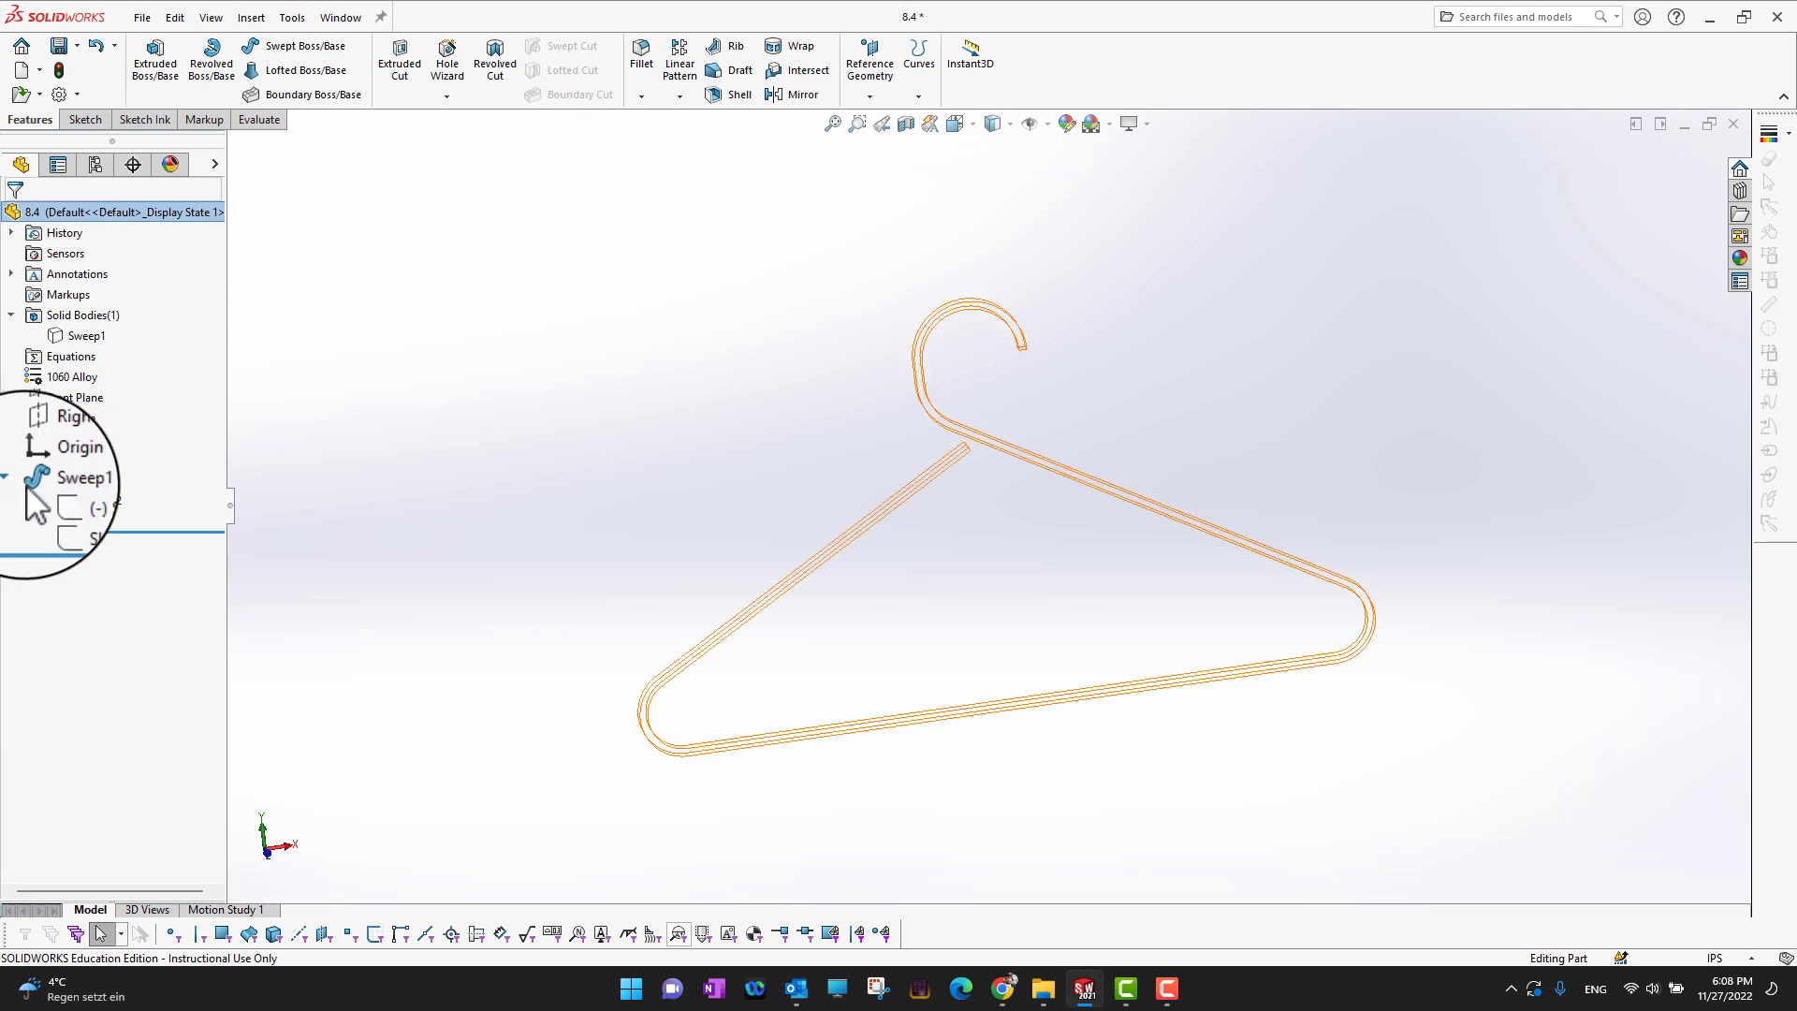
{"action": "left_click", "coordinate": [70, 507]}
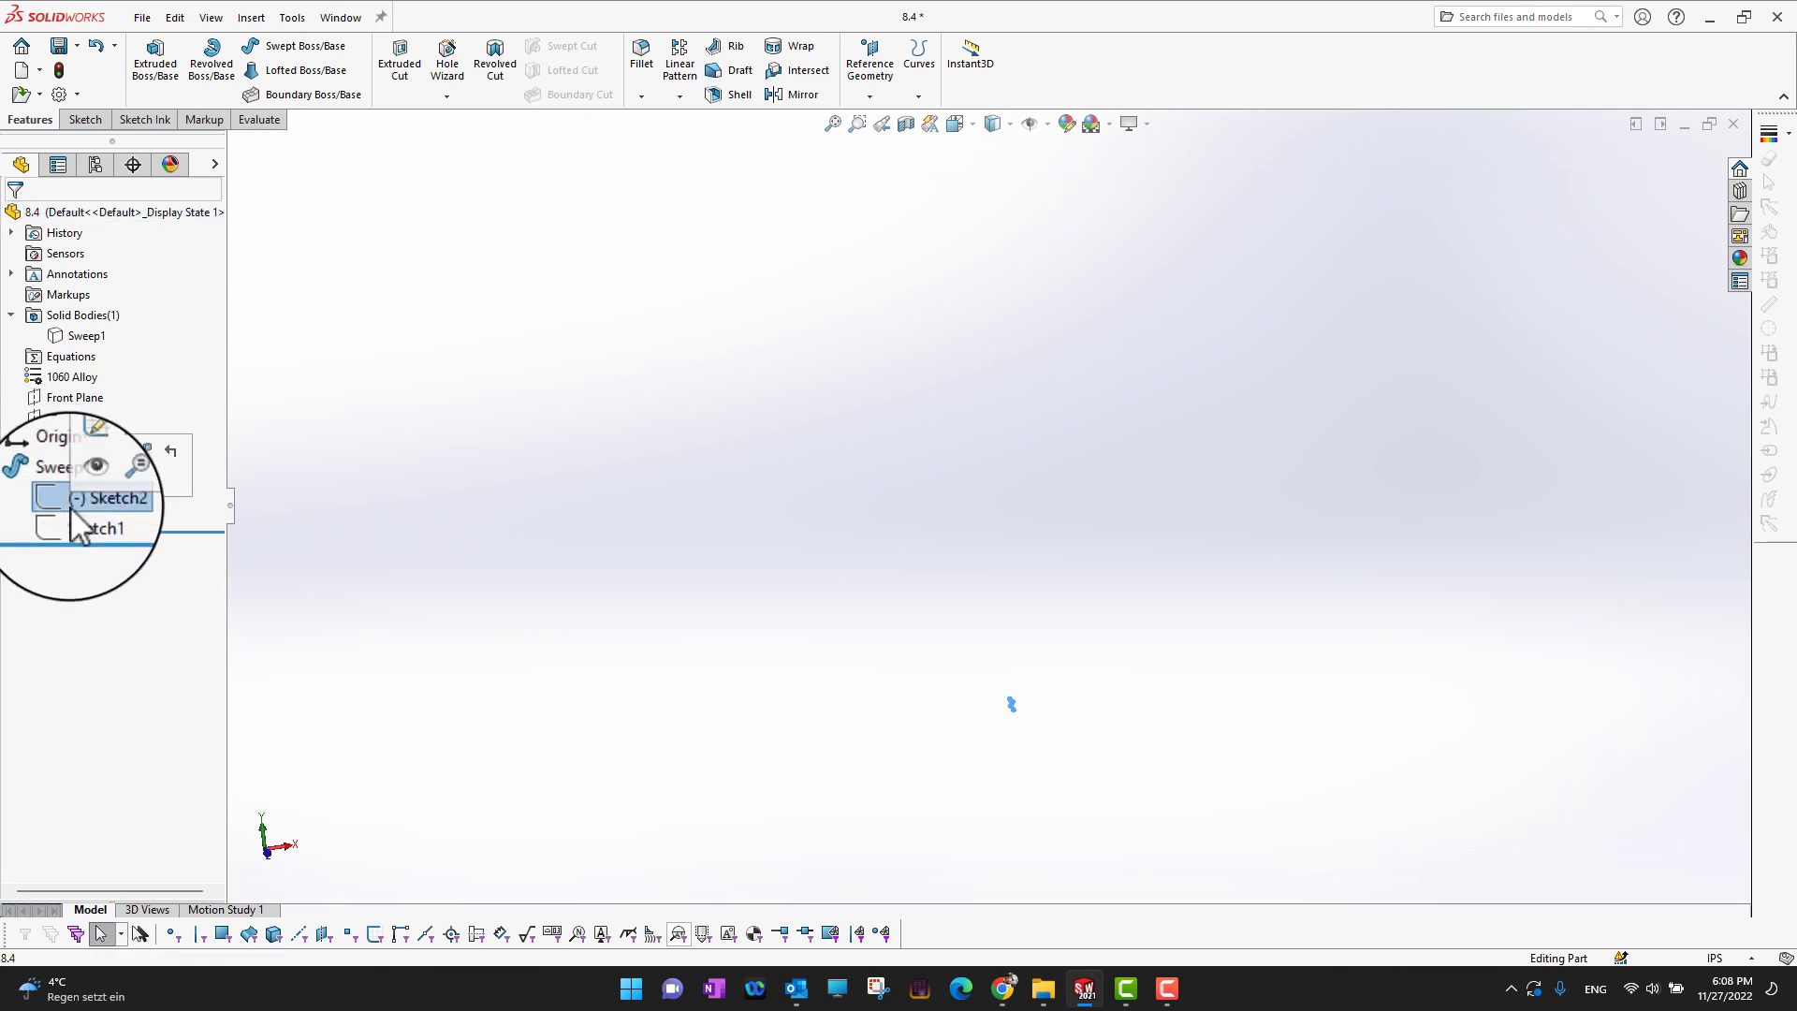
{"action": "left_click", "coordinate": [77, 520]}
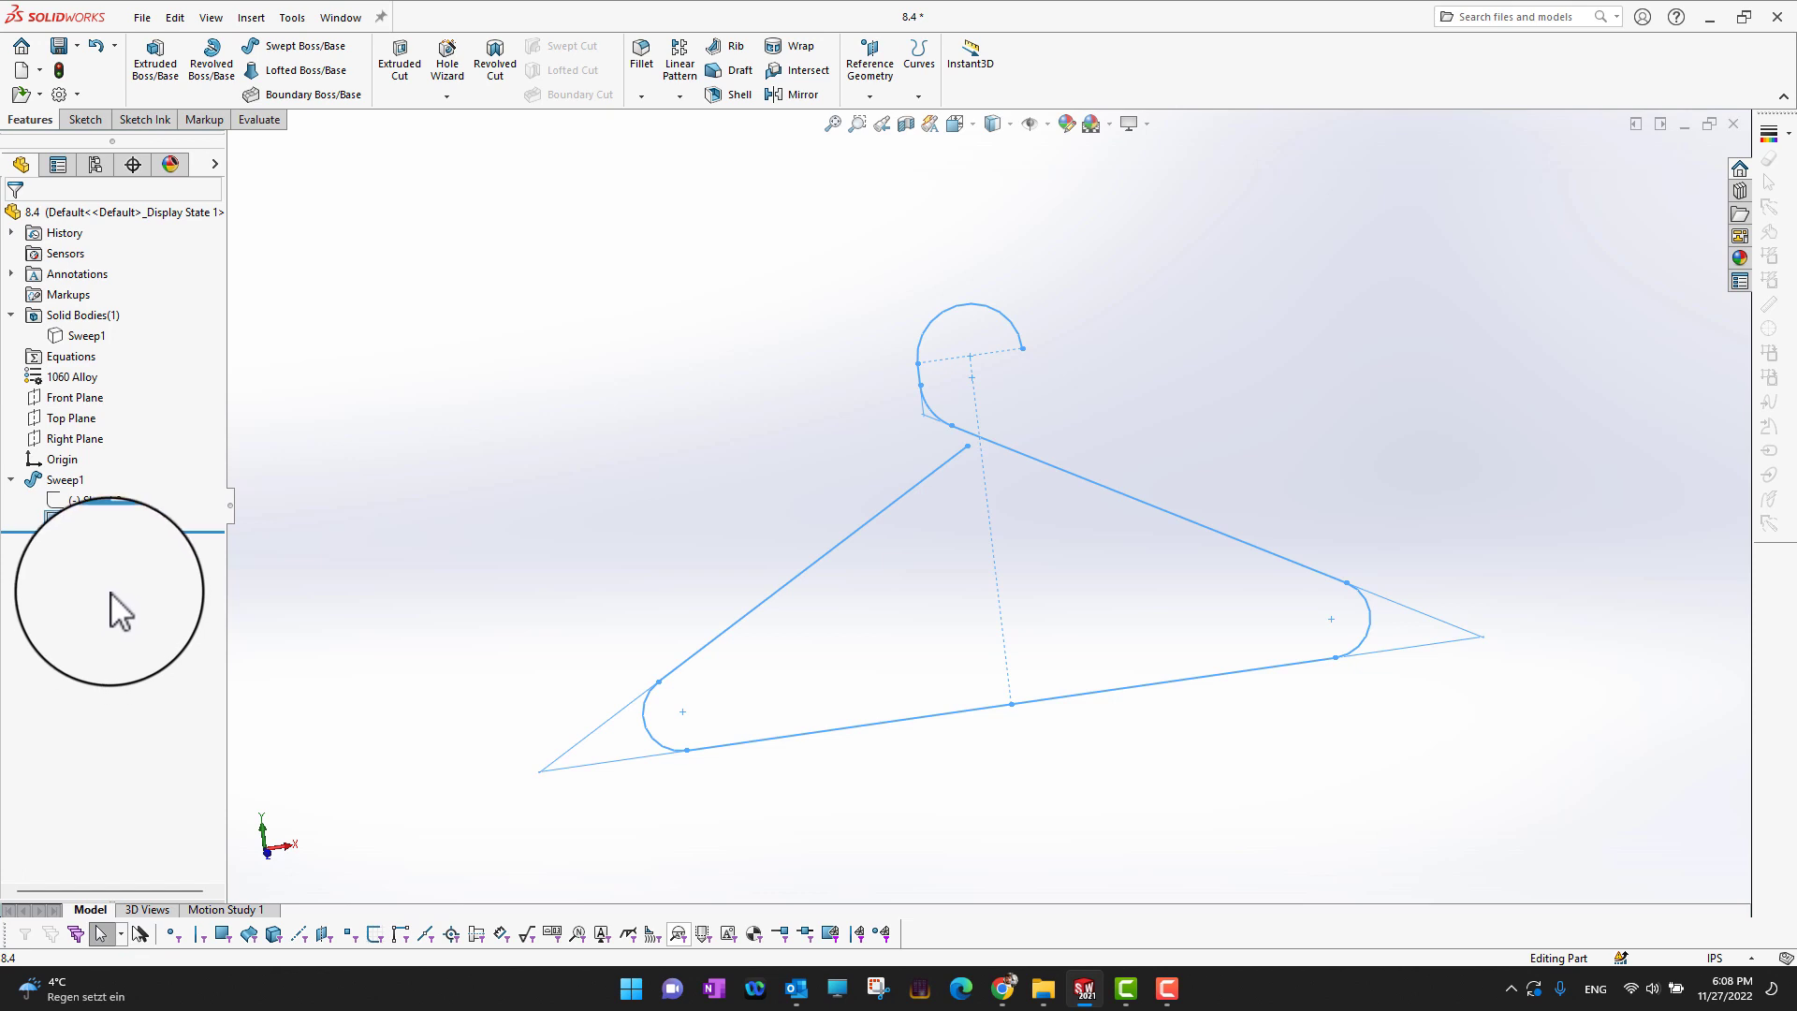
{"action": "left_click", "coordinate": [327, 49]}
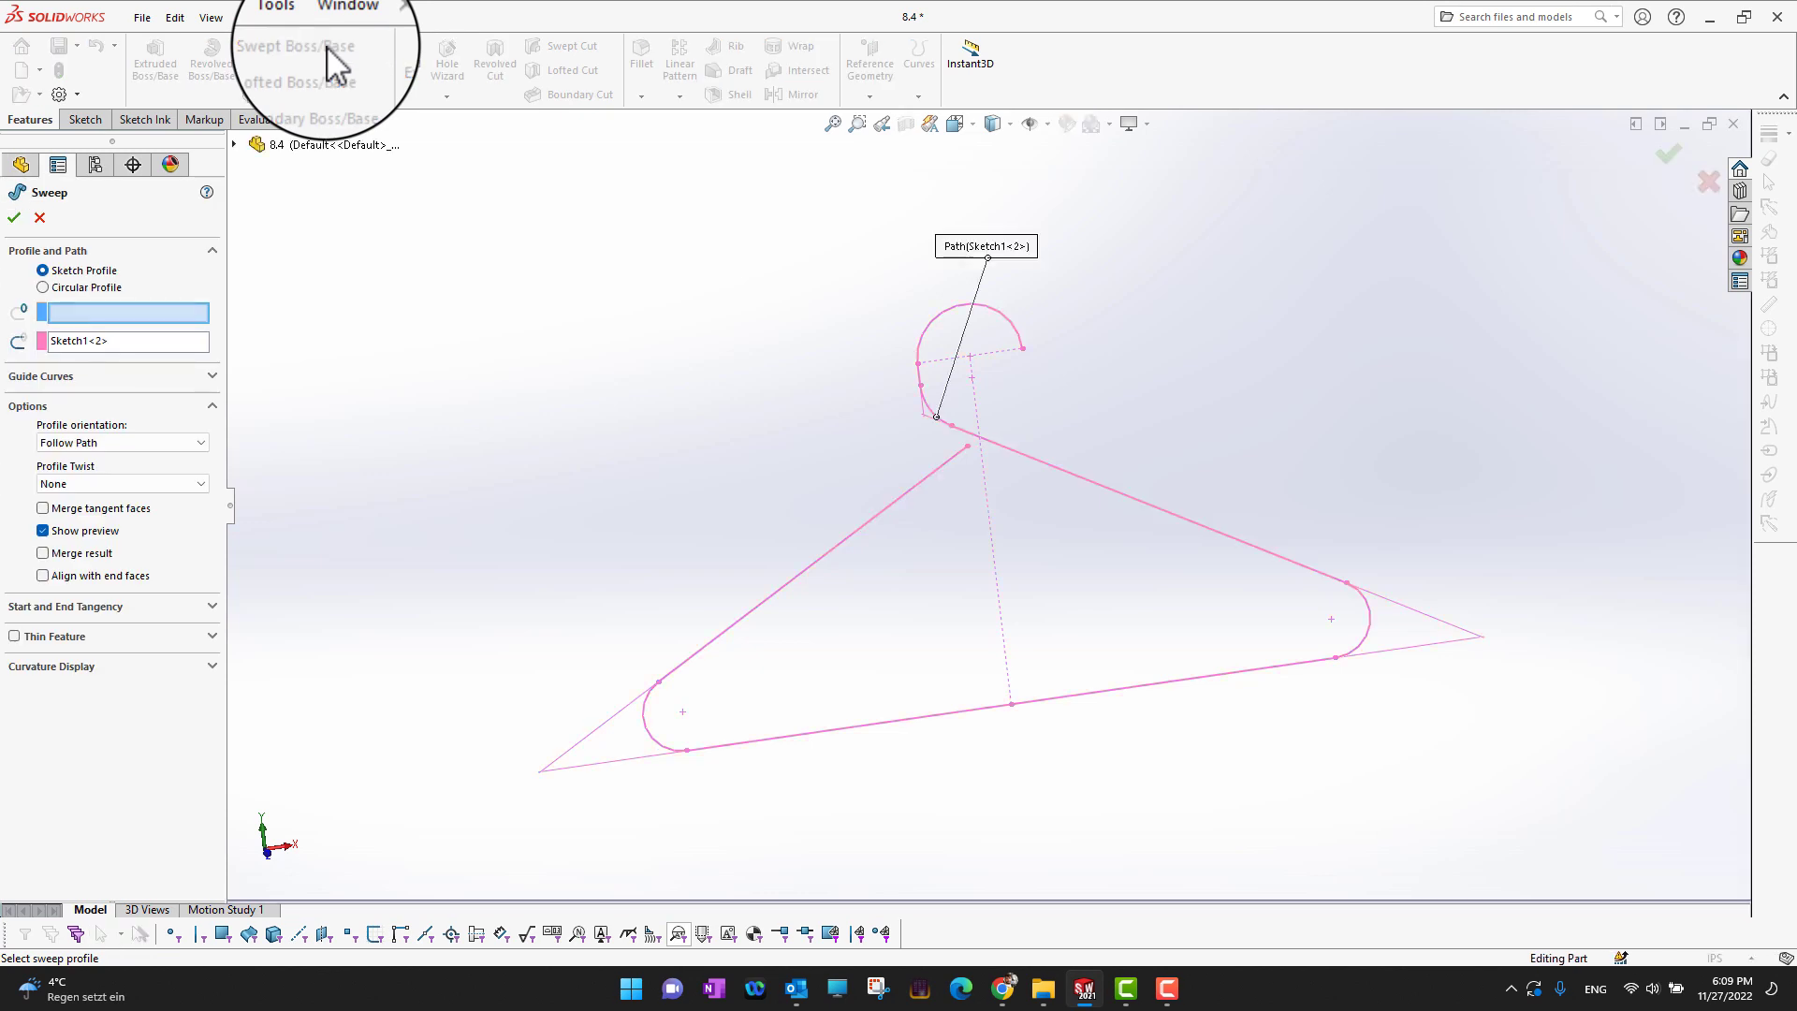
{"action": "left_click", "coordinate": [69, 285]}
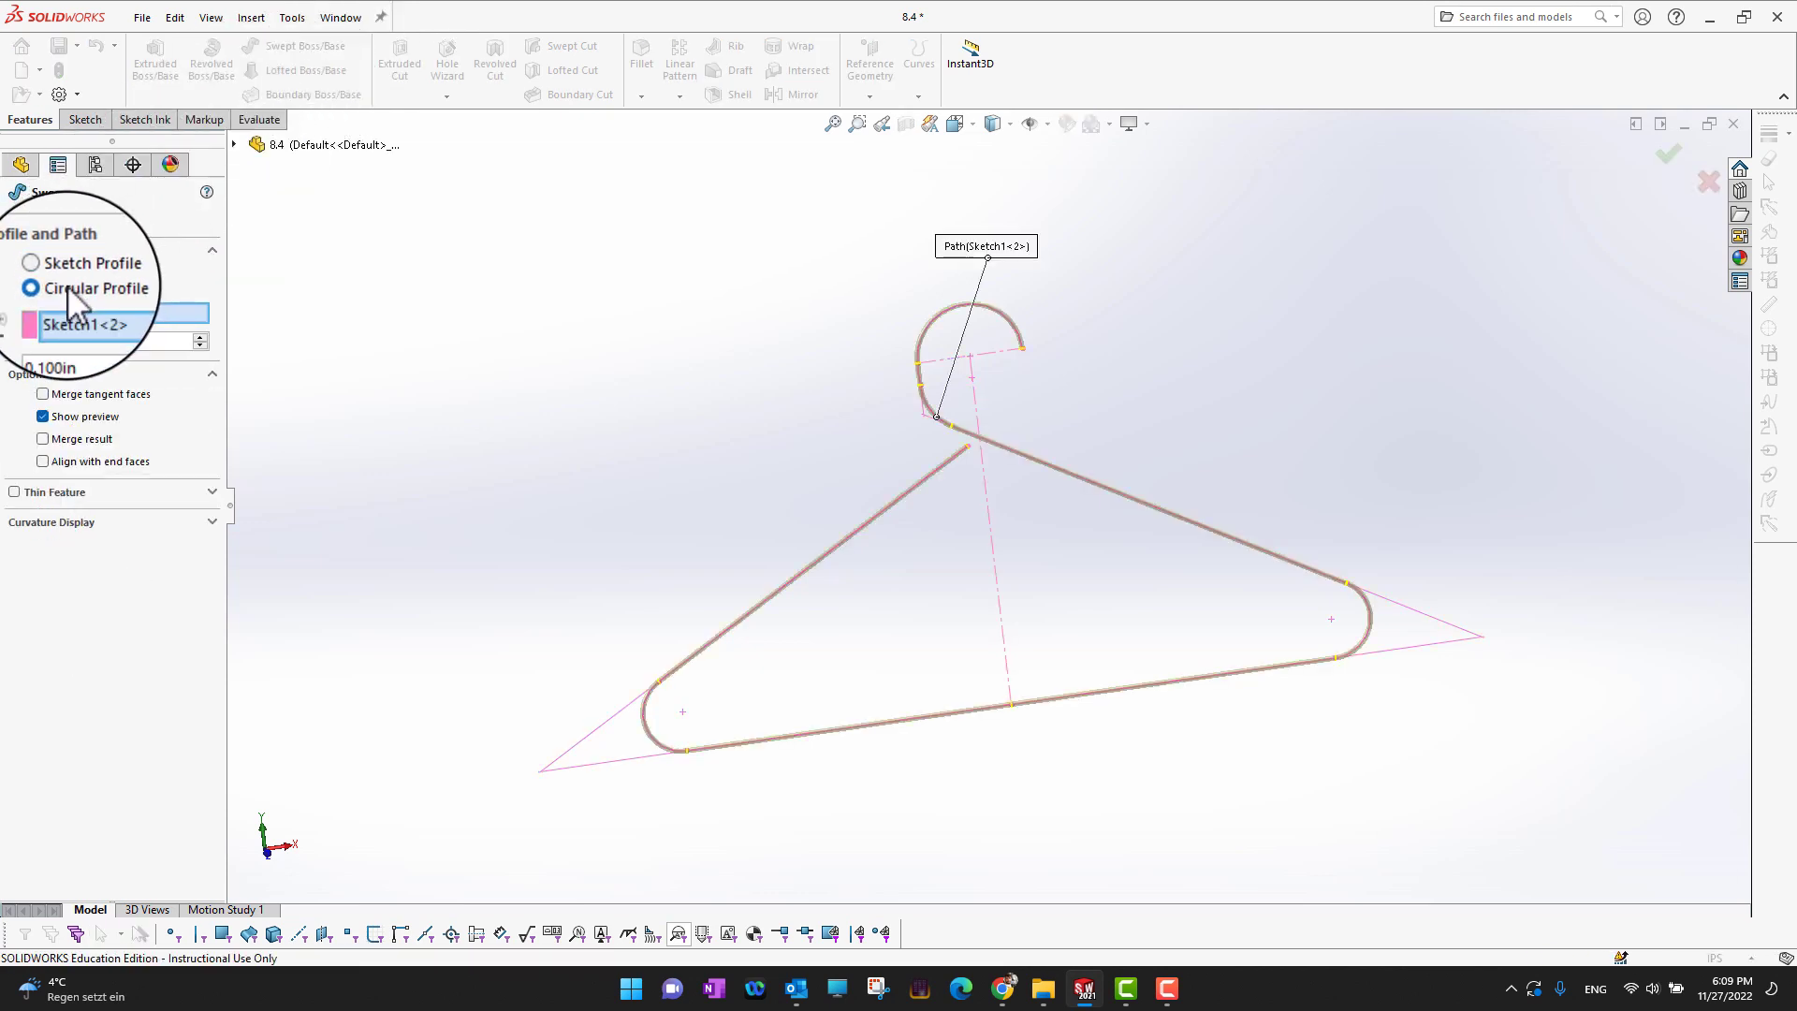
{"action": "left_click", "coordinate": [234, 144]}
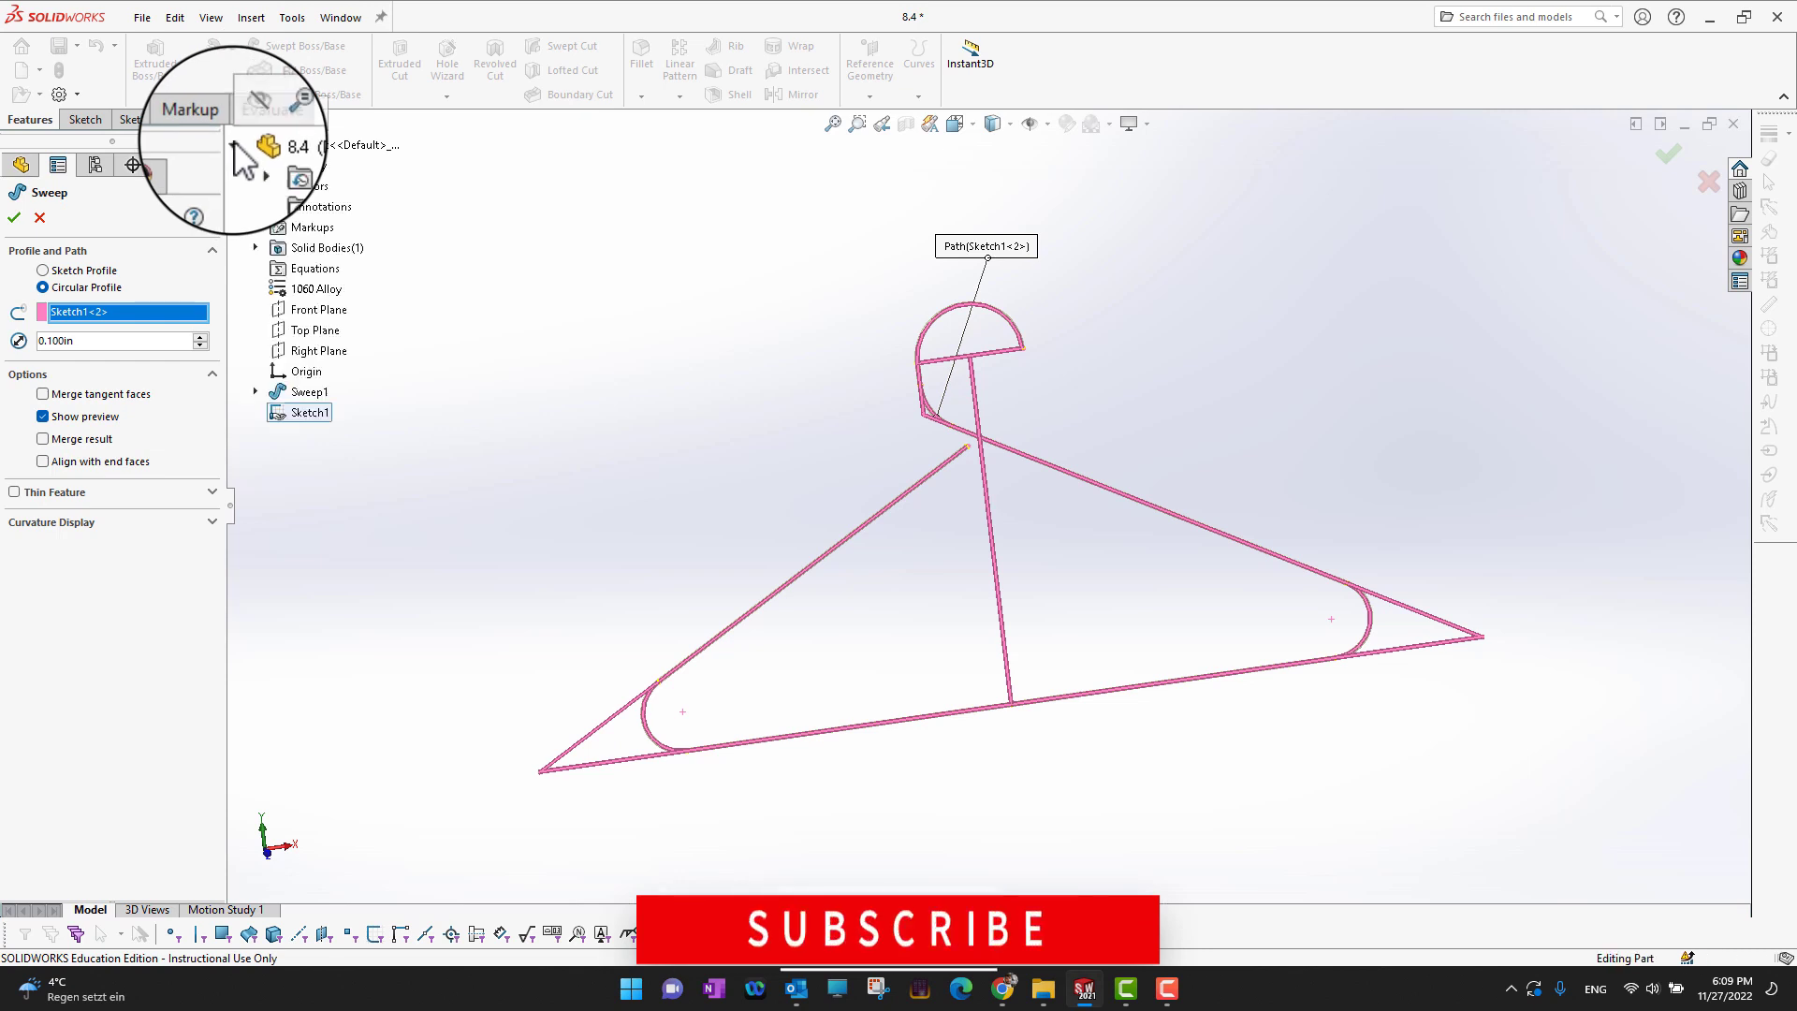
{"action": "left_click", "coordinate": [306, 413]}
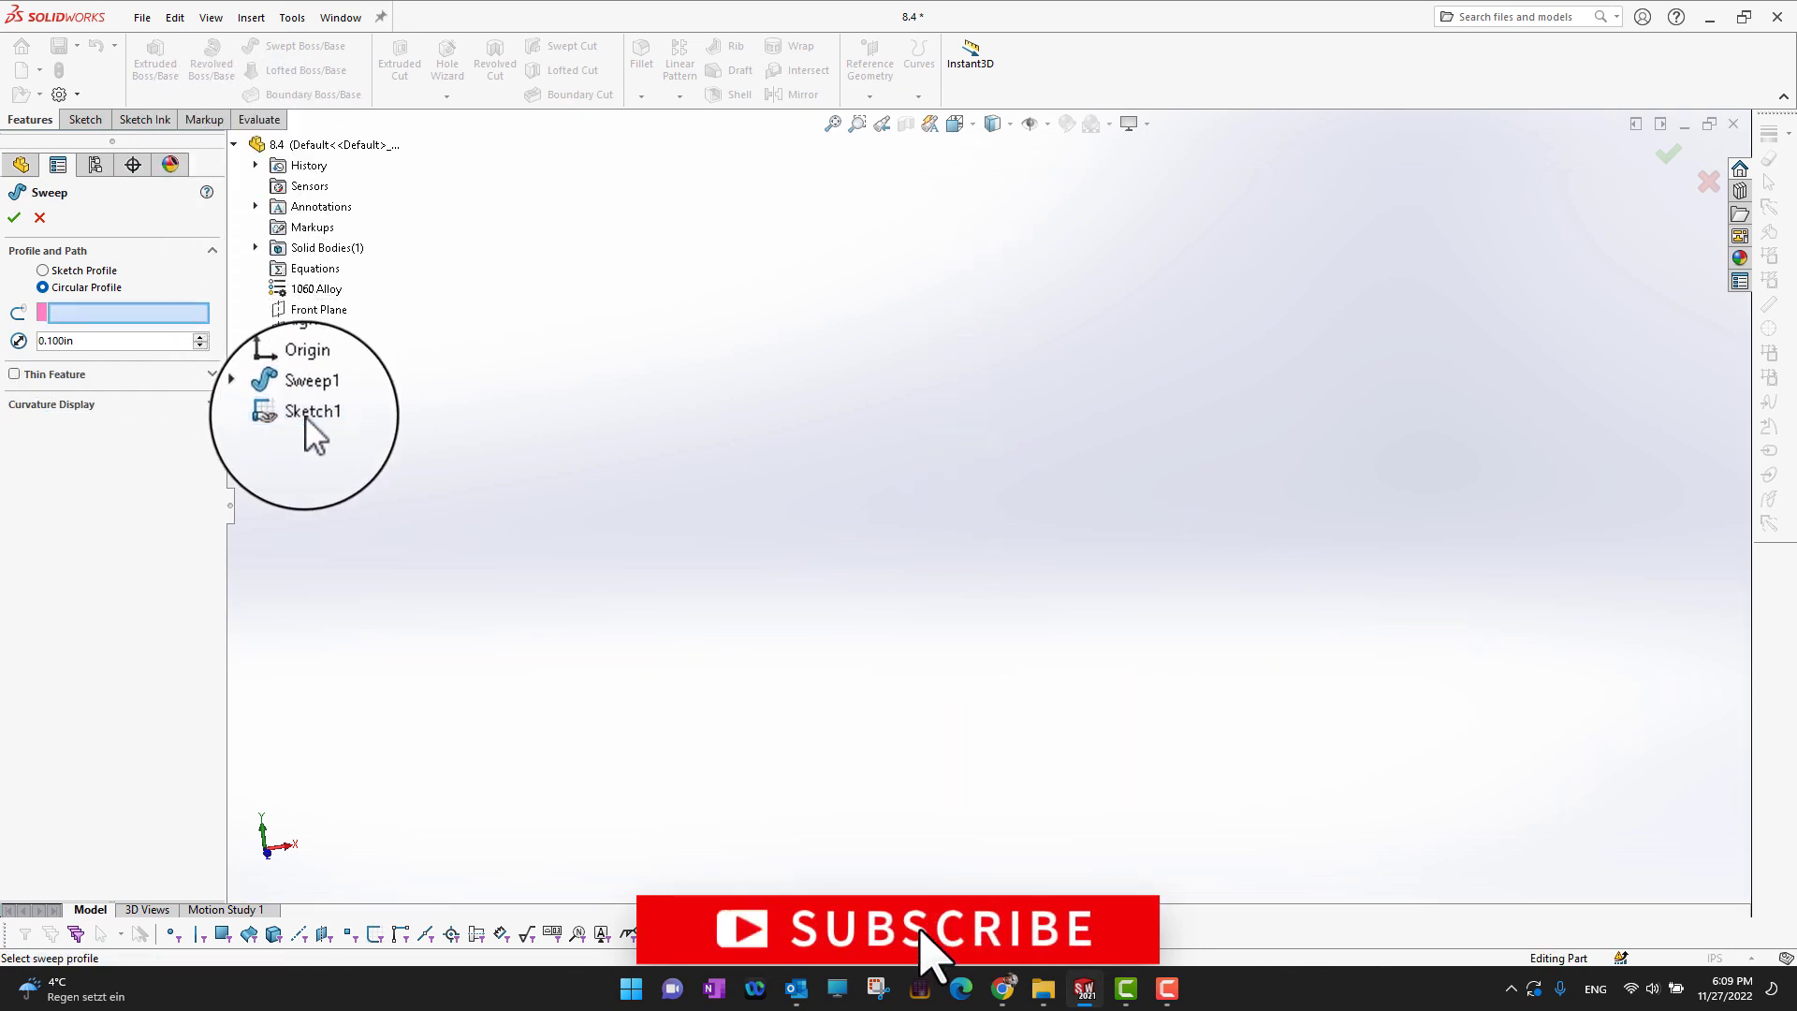
{"action": "left_click", "coordinate": [306, 415]}
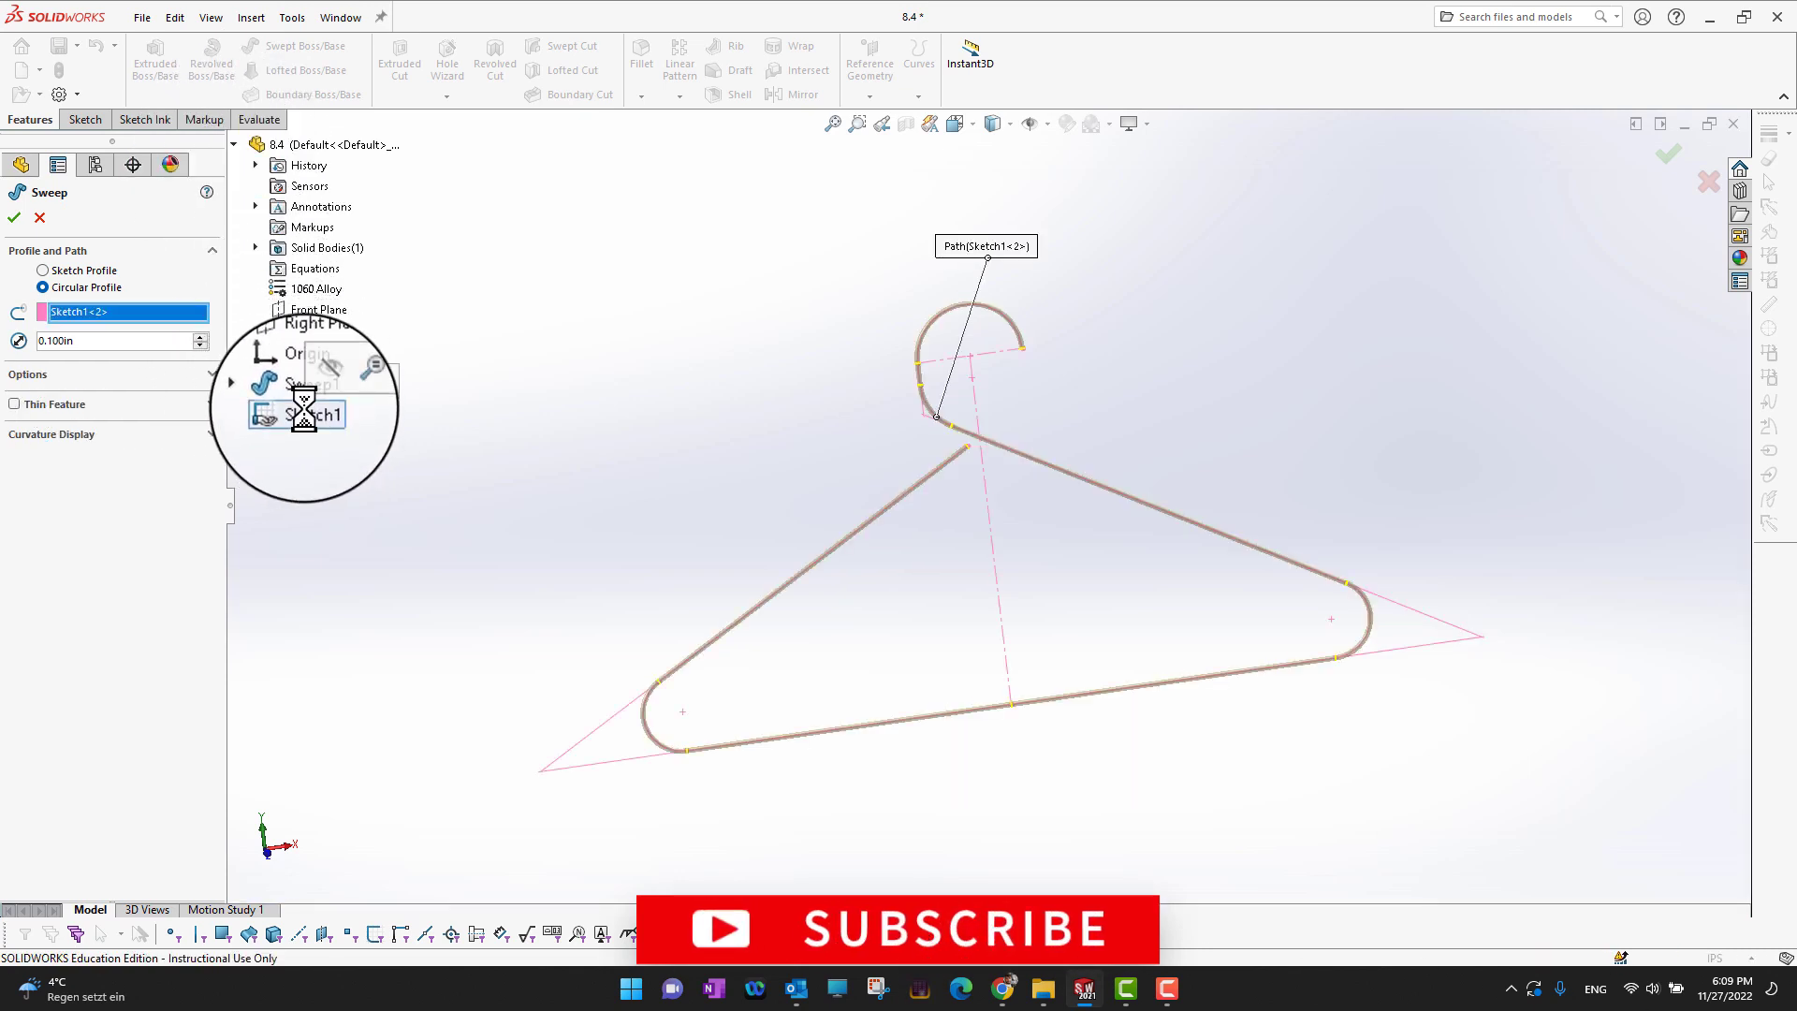
Set the circular profile's diameter to 0.25 in and create the sweep
{"action": "left_click", "coordinate": [100, 340]}
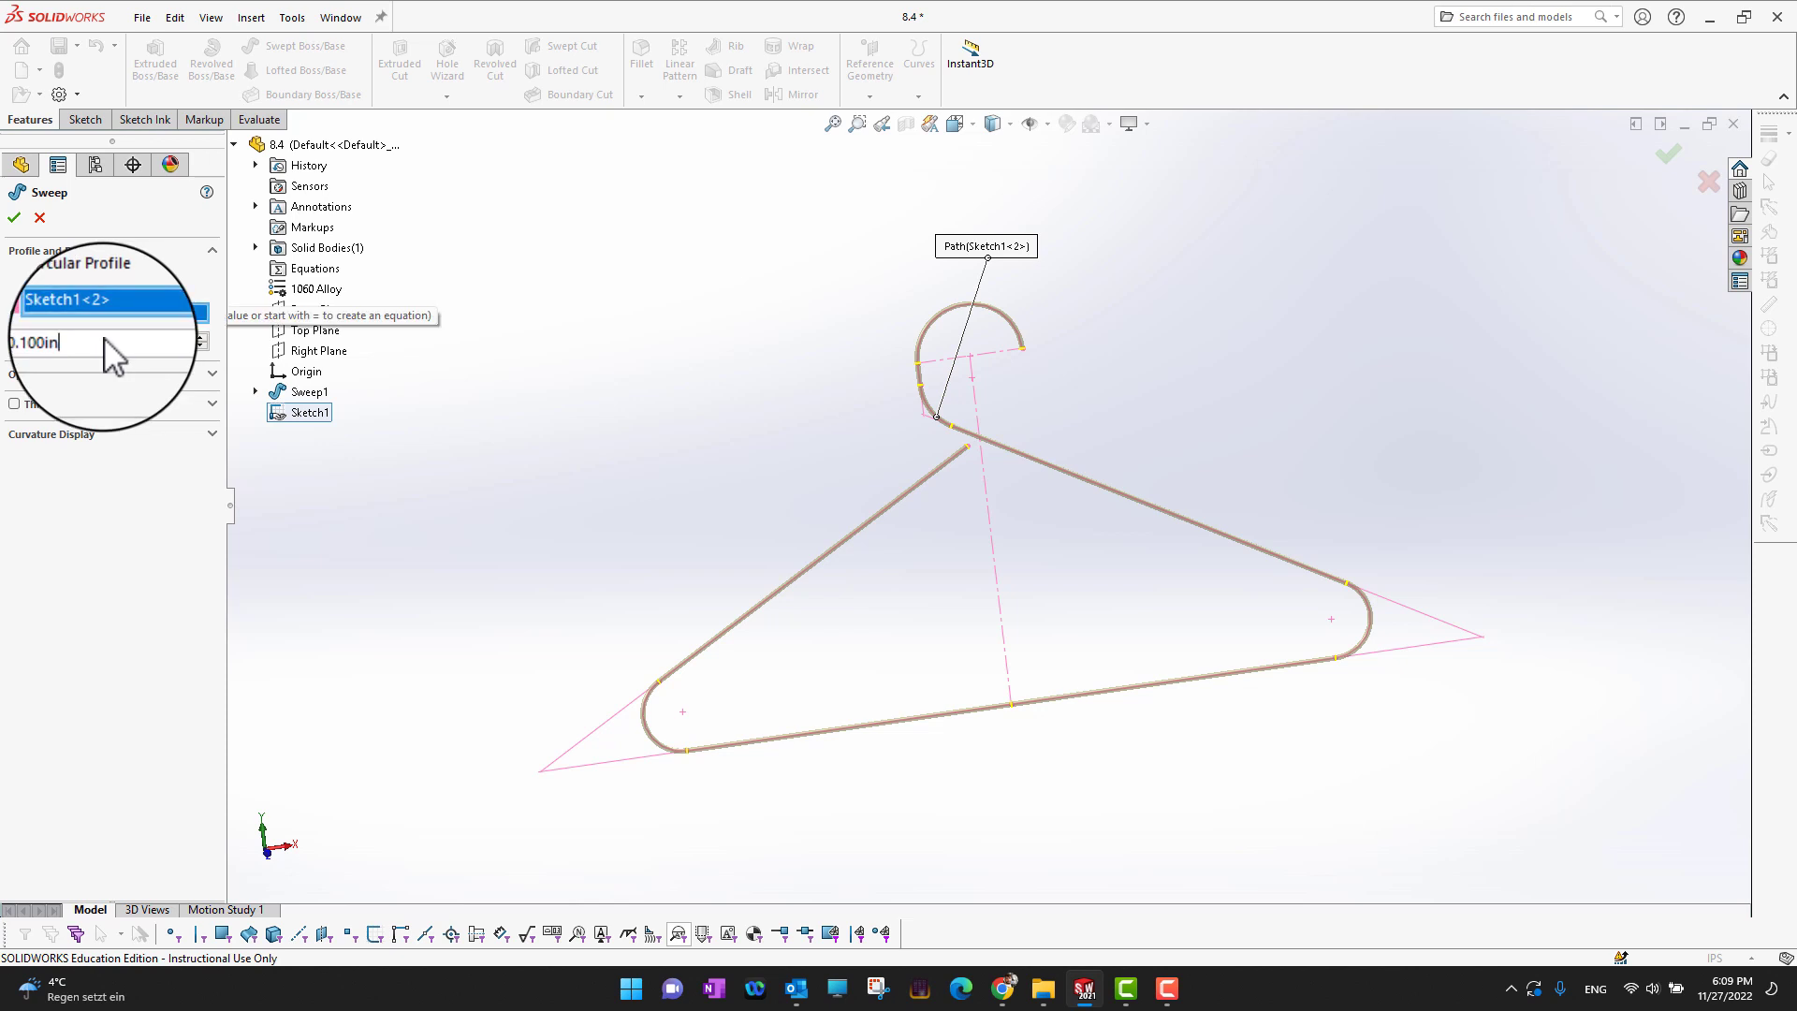
{"action": "double_click", "coordinate": [62, 342]}
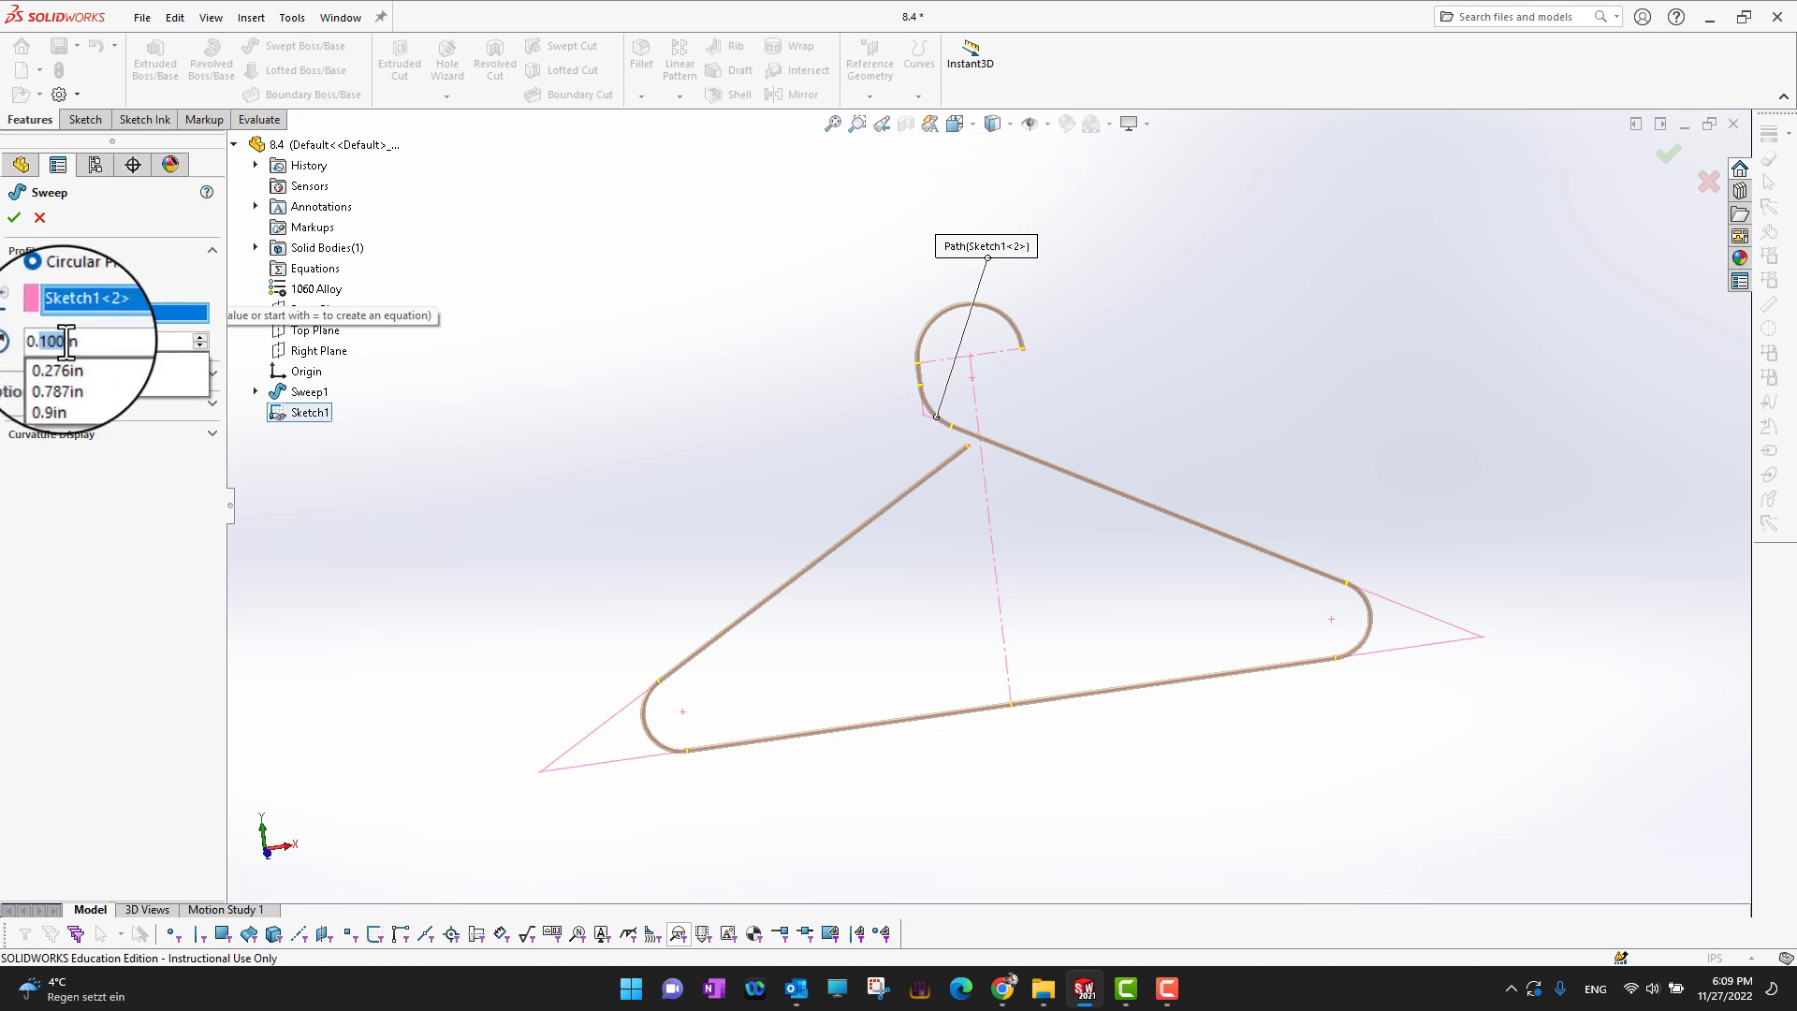
{"action": "type", "text": "25"}
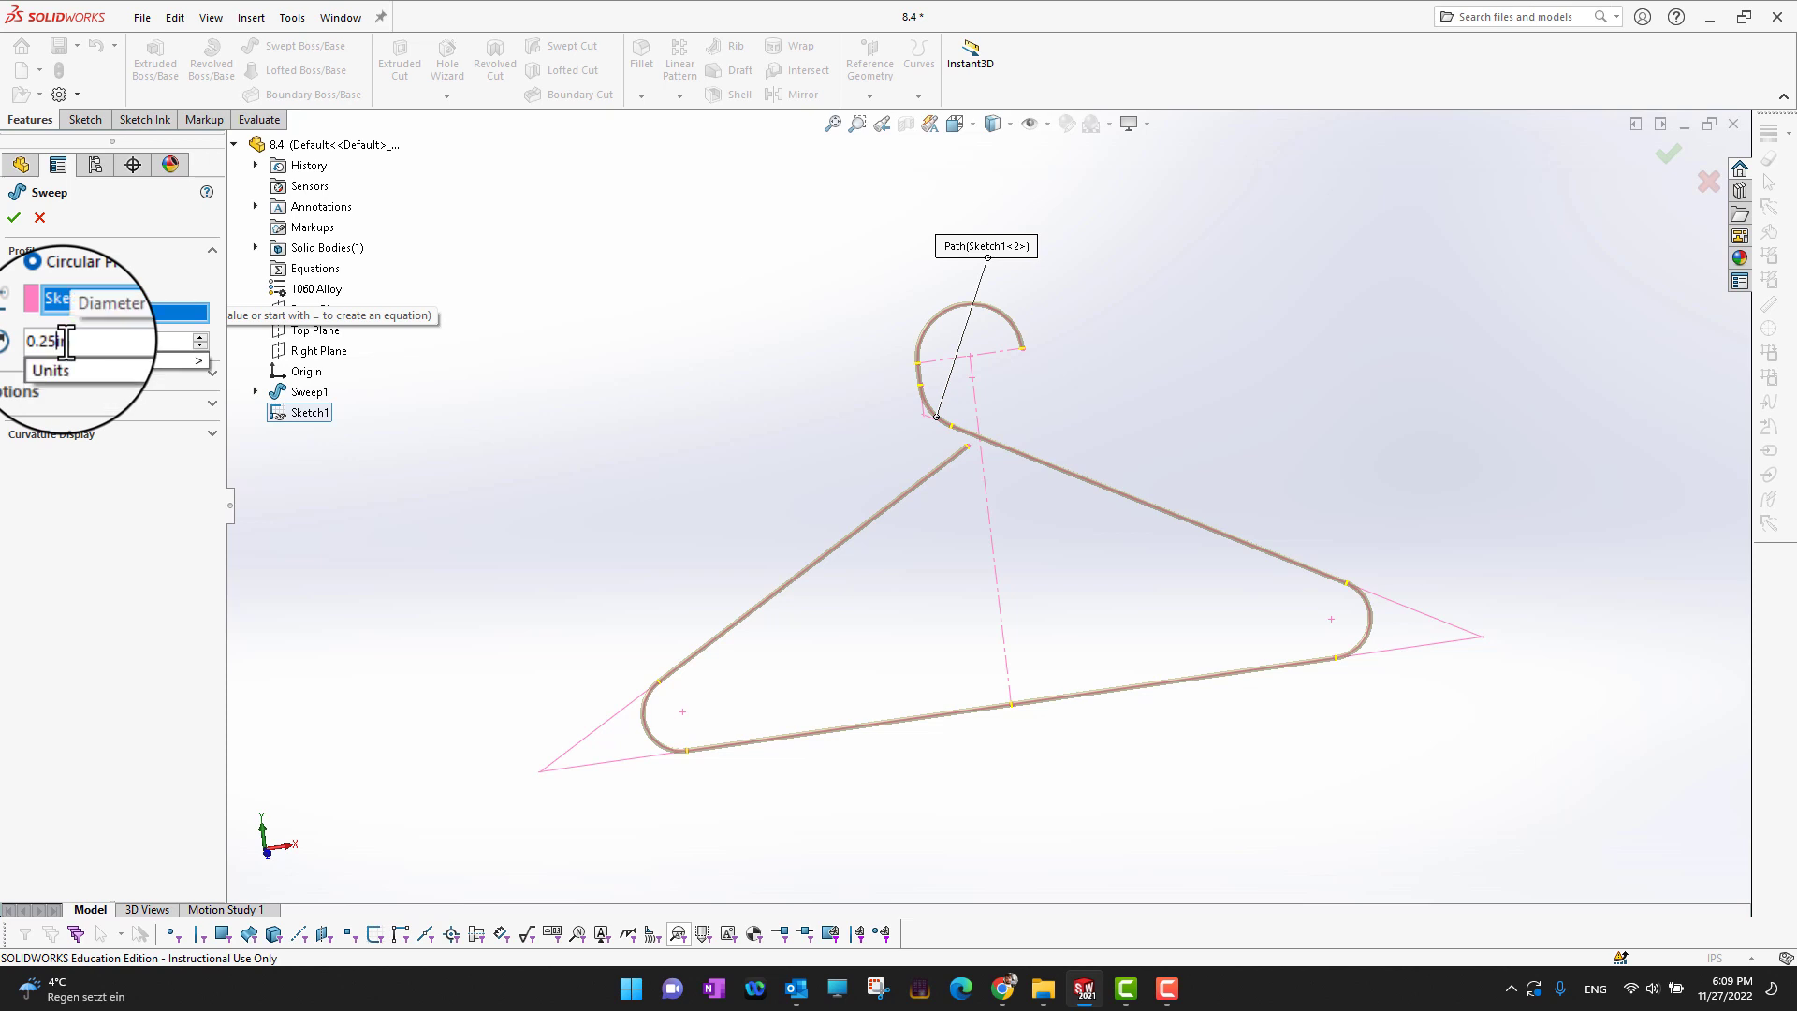
{"action": "key", "text": "Return"}
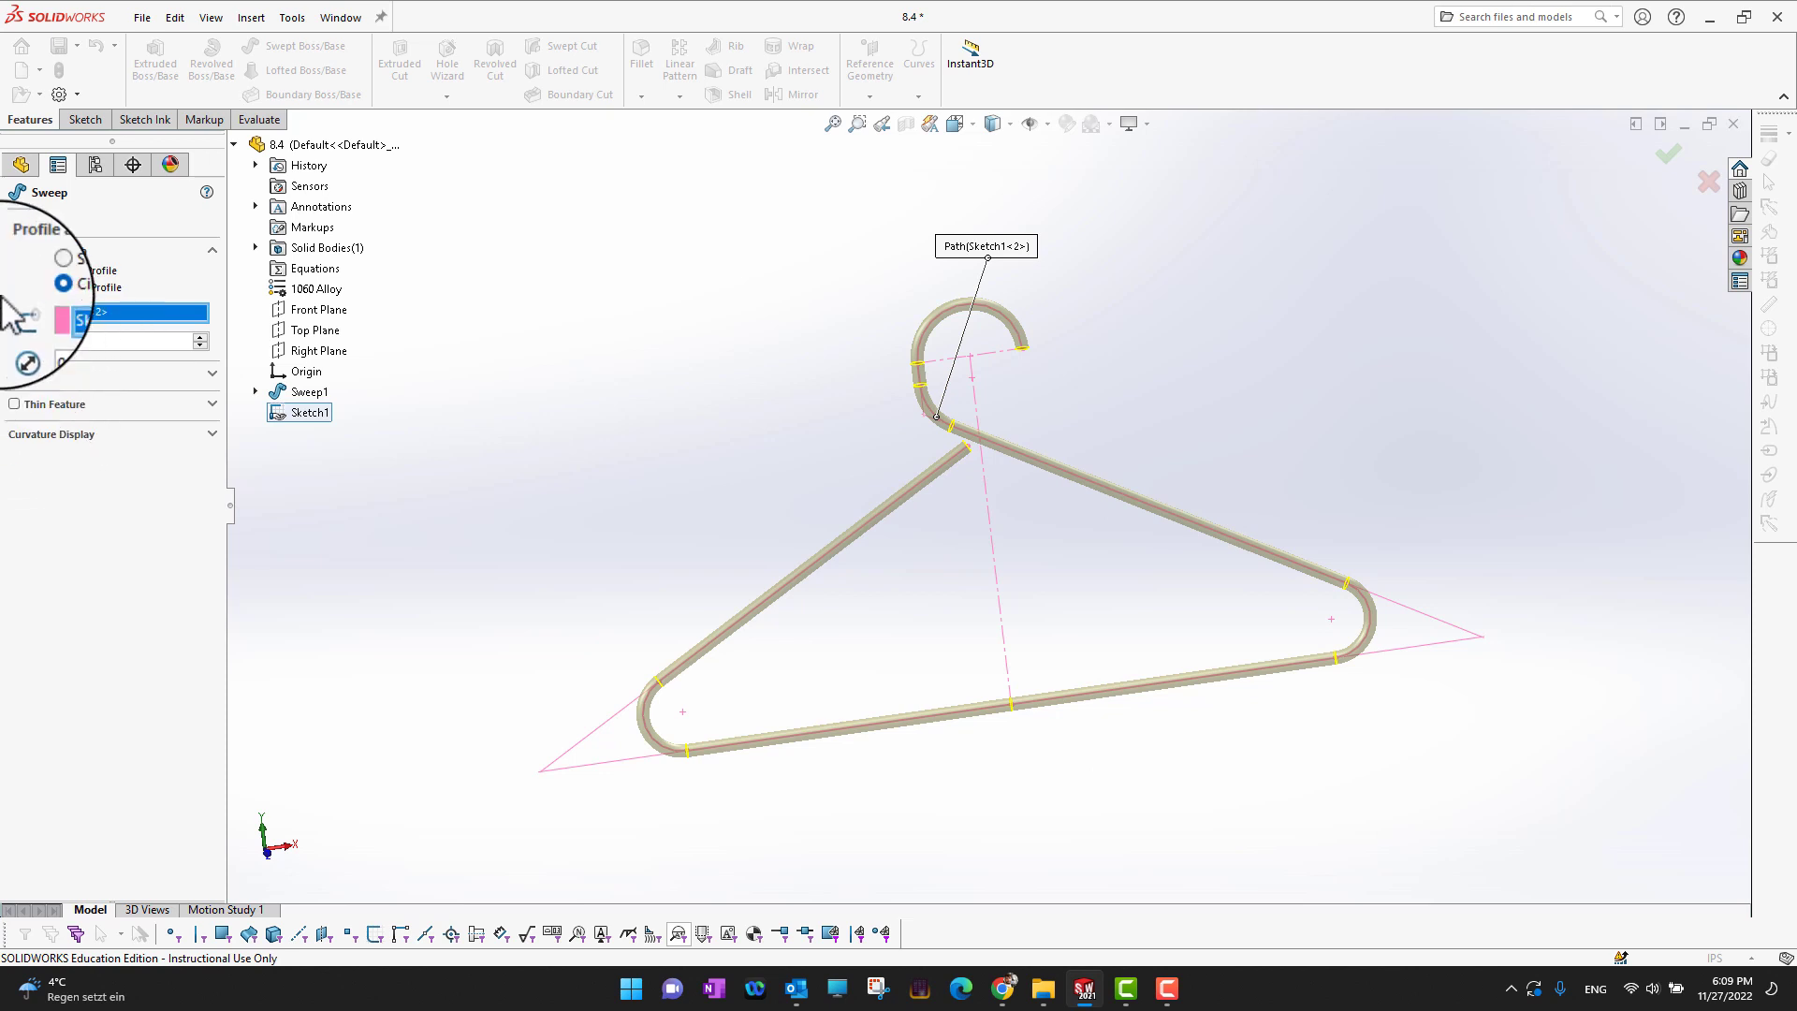
{"action": "left_click", "coordinate": [14, 221]}
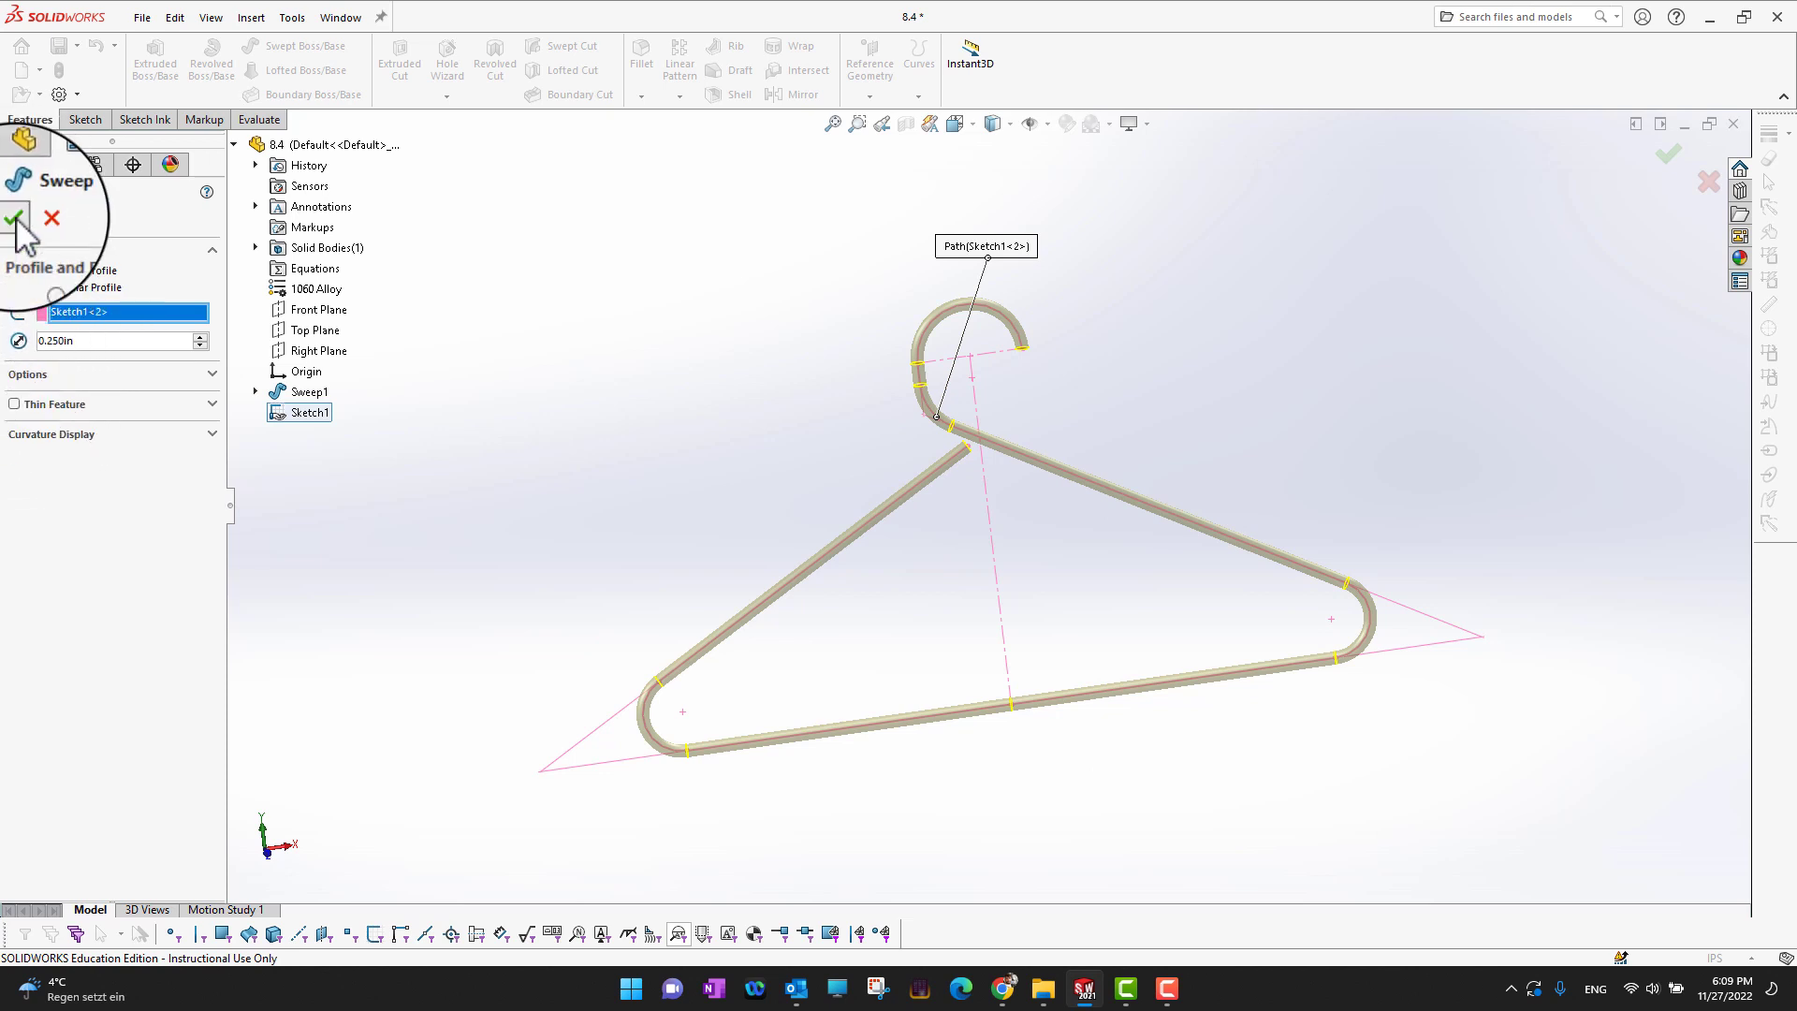